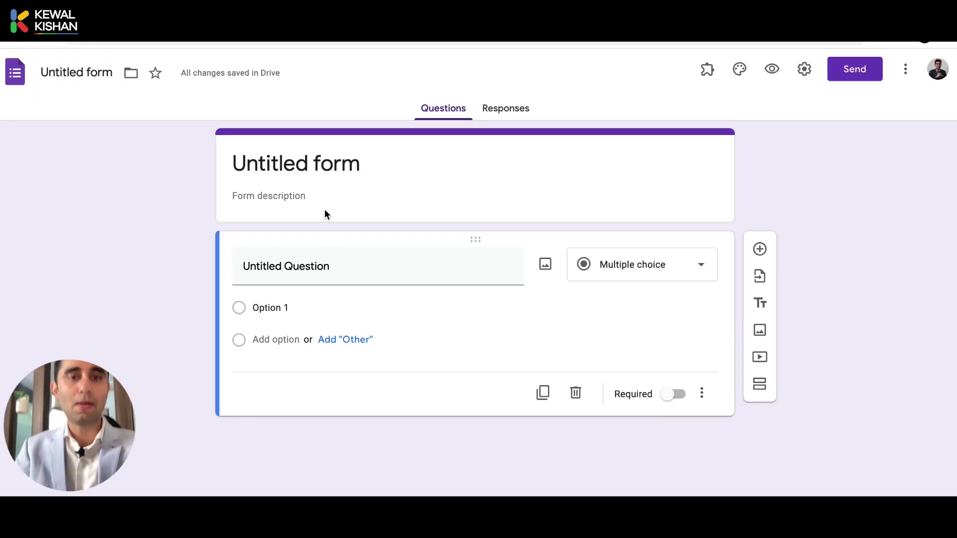
- Rename the form title to 'Request a Call Back'
{"action": "left_click", "coordinate": [301, 160]}
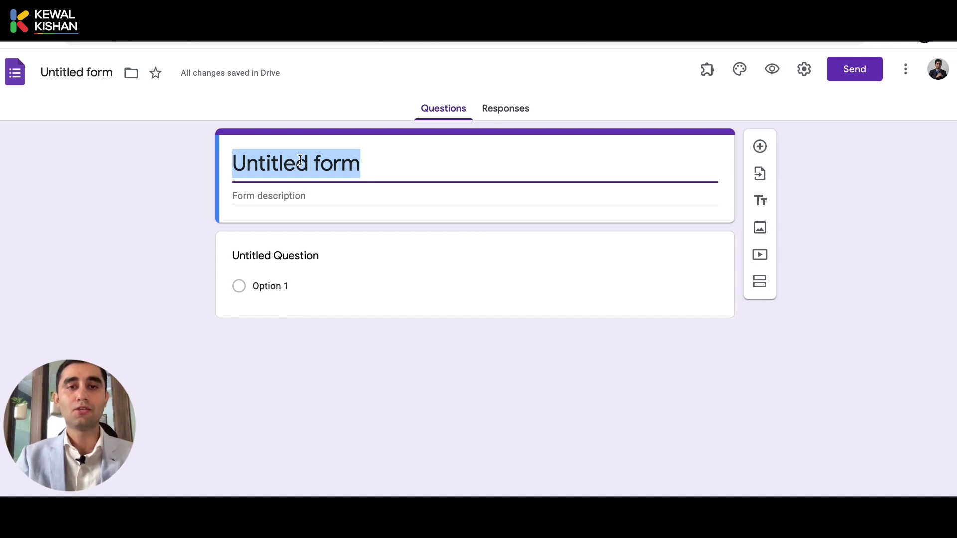
{"action": "type", "text": "Request a C"}
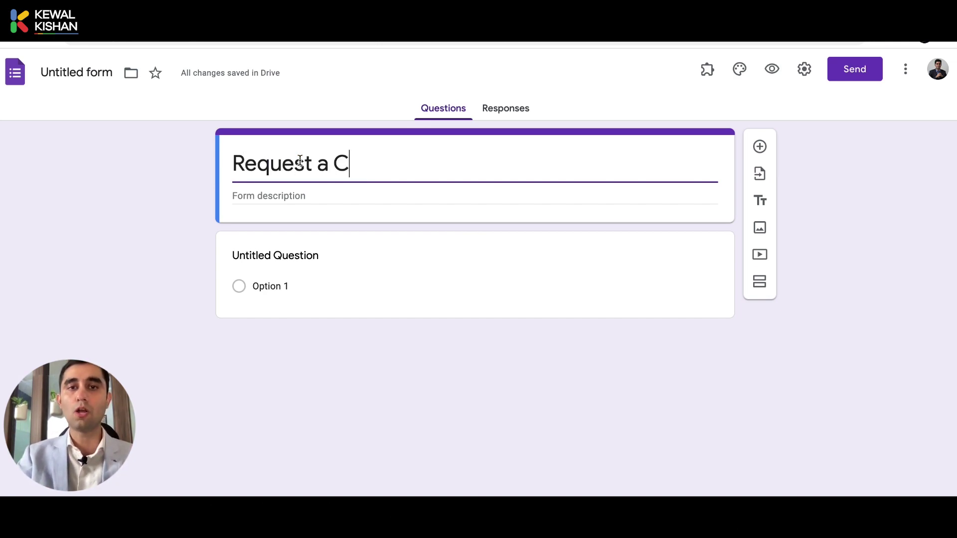
{"action": "type", "text": "all Back"}
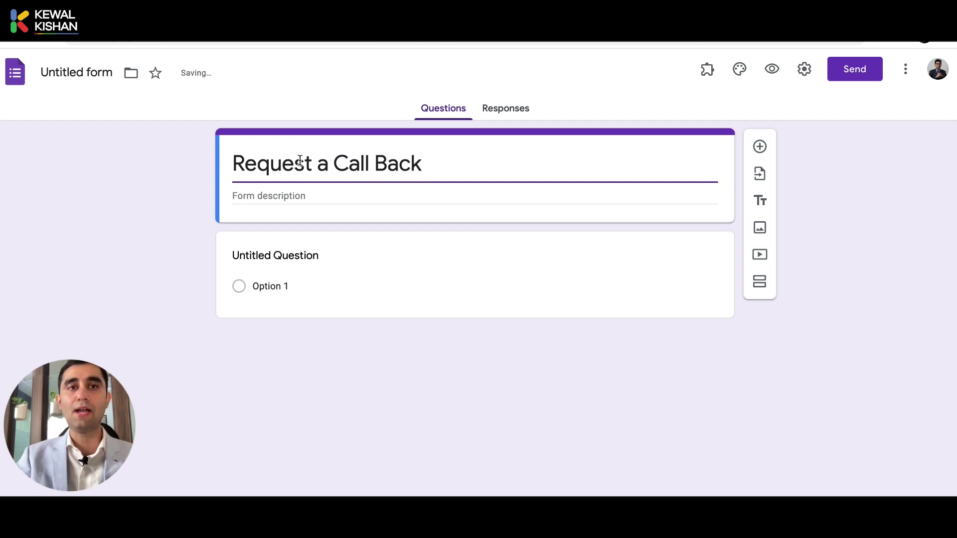
{"action": "left_click", "coordinate": [80, 81]}
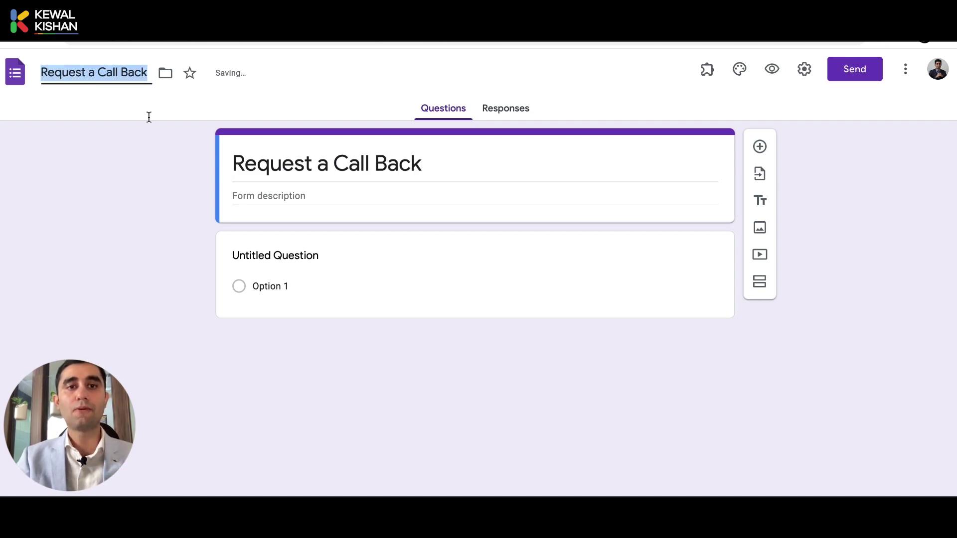
- Make the first question a short-answer 'Name' question
{"action": "left_click", "coordinate": [297, 263]}
{"action": "type", "text": "Name"}
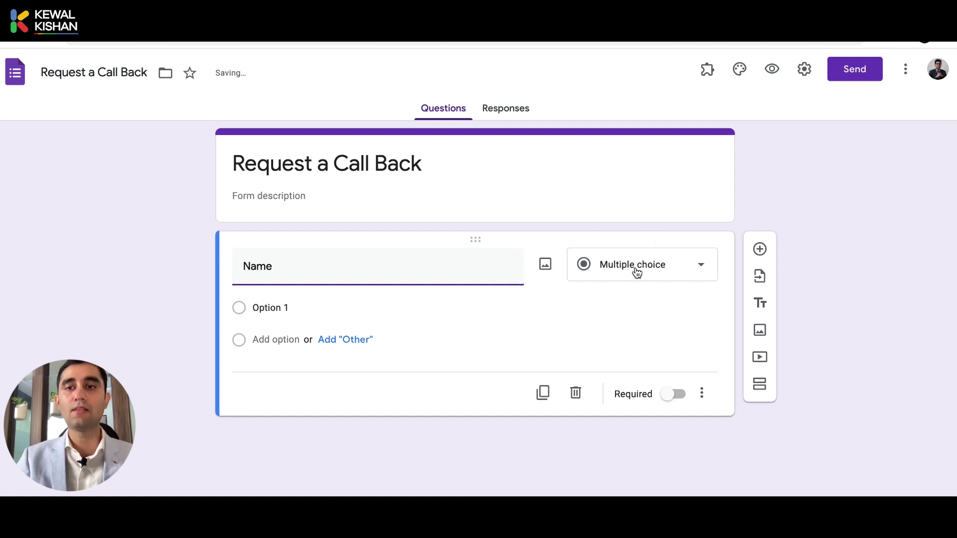
{"action": "left_click", "coordinate": [635, 271]}
{"action": "left_click", "coordinate": [616, 143]}
- Add 'Email Address' and 'Contact Number' questions, then a fourth blank question
{"action": "left_click", "coordinate": [761, 249]}
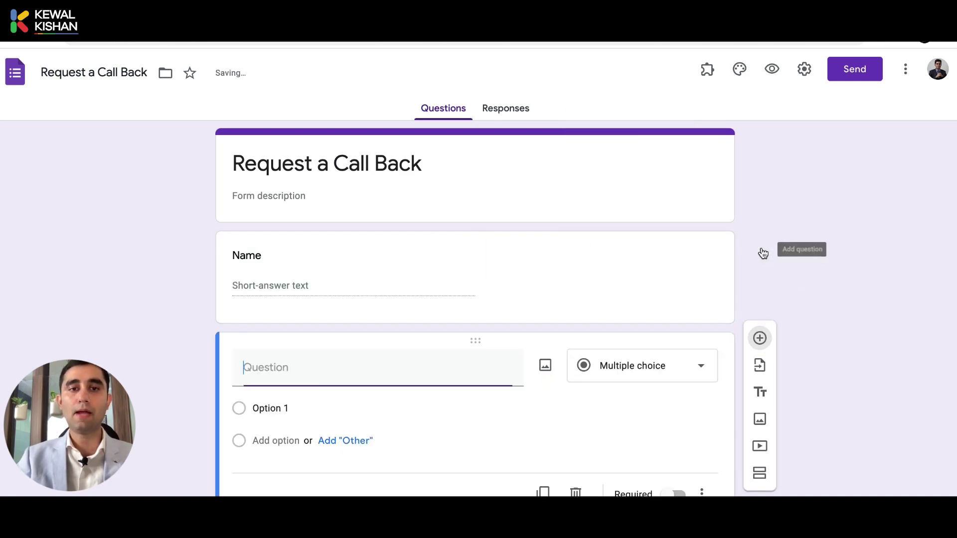
{"action": "type", "text": "Email Address"}
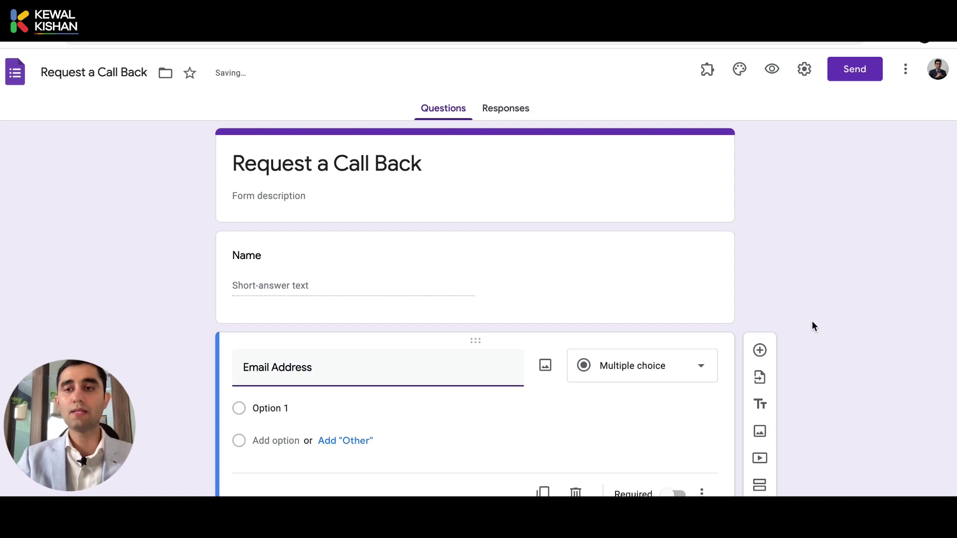
{"action": "left_click", "coordinate": [760, 350]}
{"action": "type", "text": "Conta"}
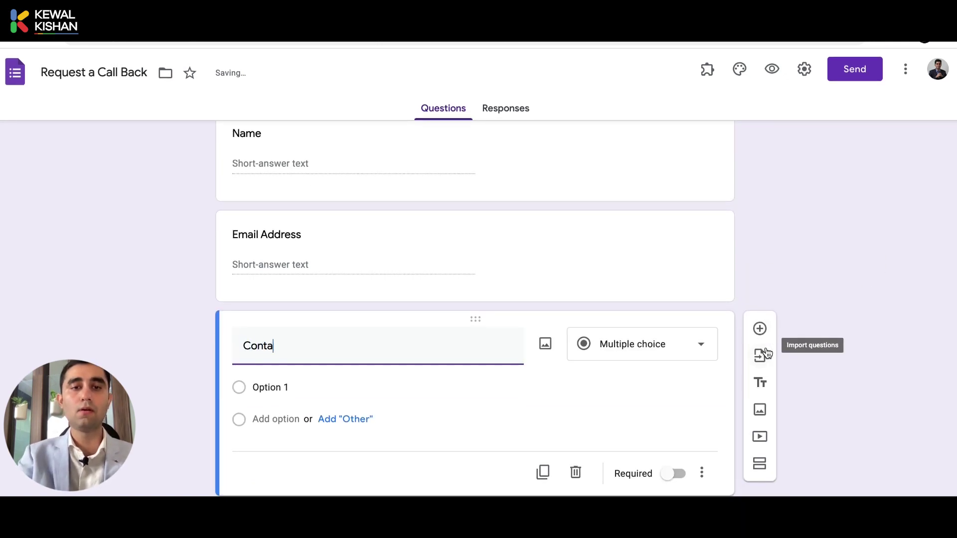
{"action": "type", "text": "ct Number"}
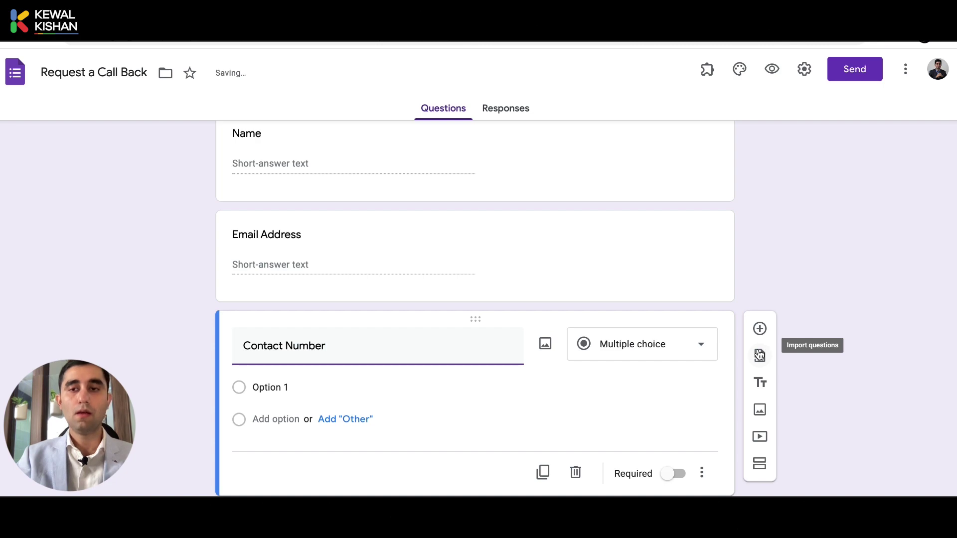
{"action": "left_click", "coordinate": [759, 352]}
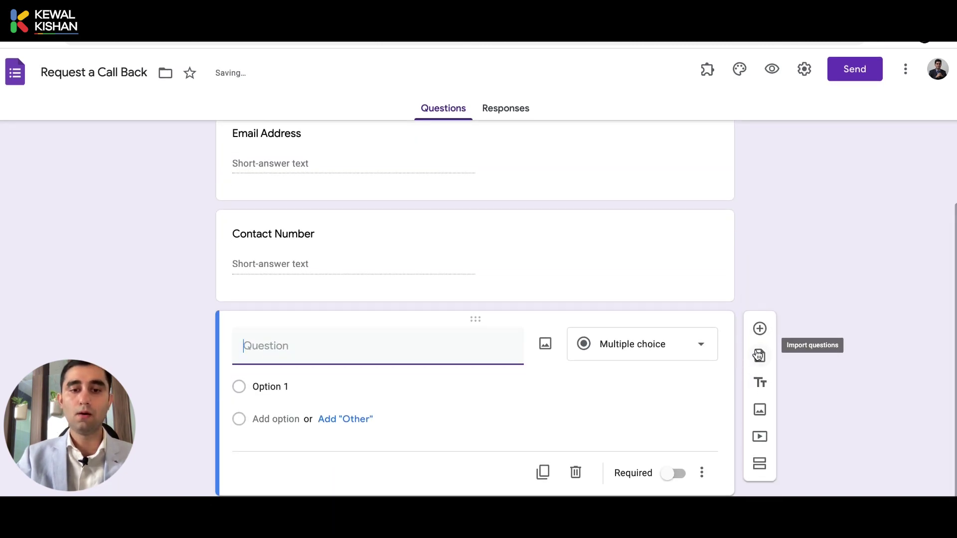
- Title the question 'How do you want us to communicate', with choices Email and Other
{"action": "type", "text": "How do you wa"}
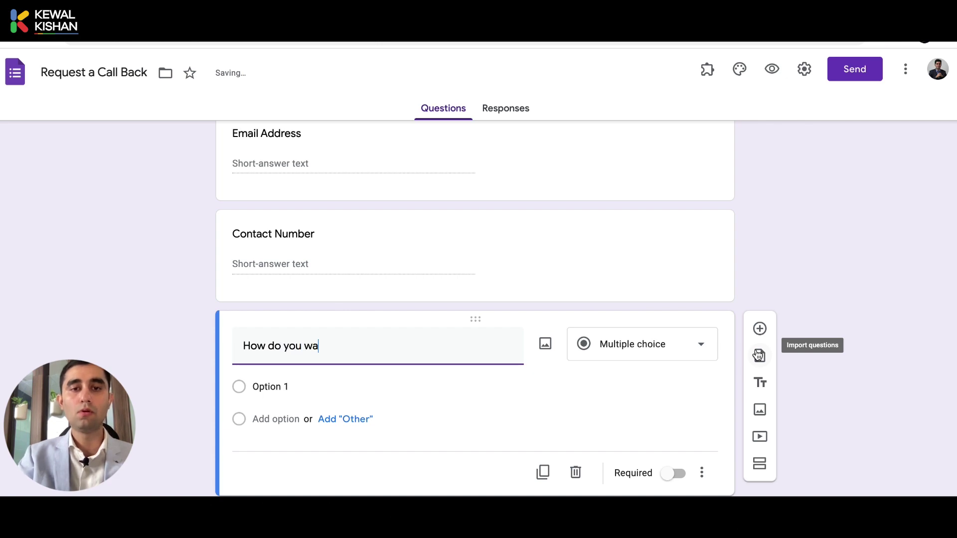
{"action": "type", "text": "nt us to"}
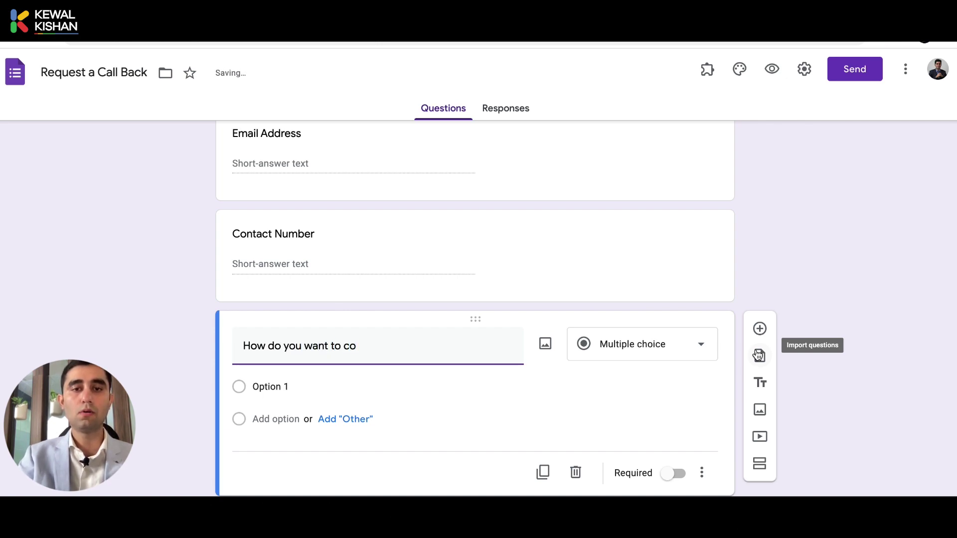
{"action": "type", "text": " c"}
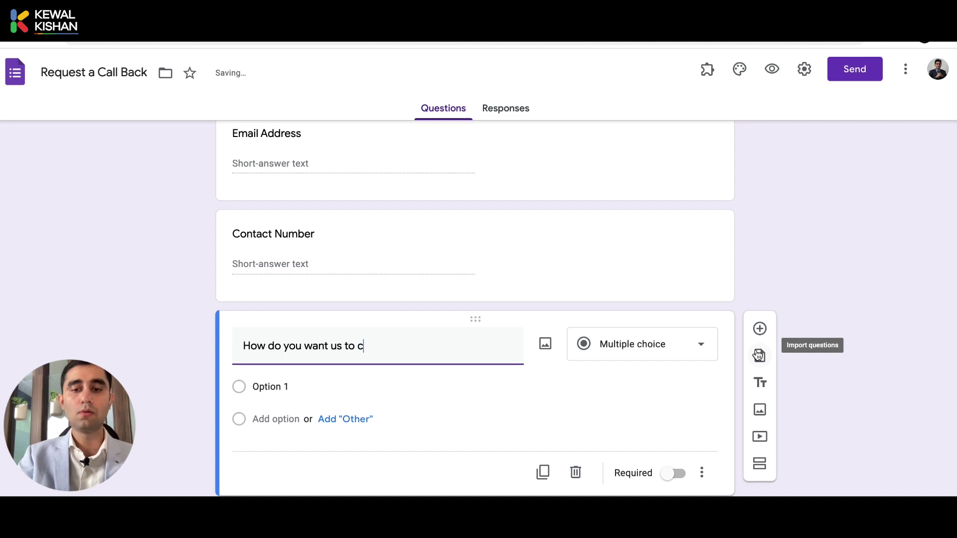
{"action": "type", "text": "ommunicate with you"}
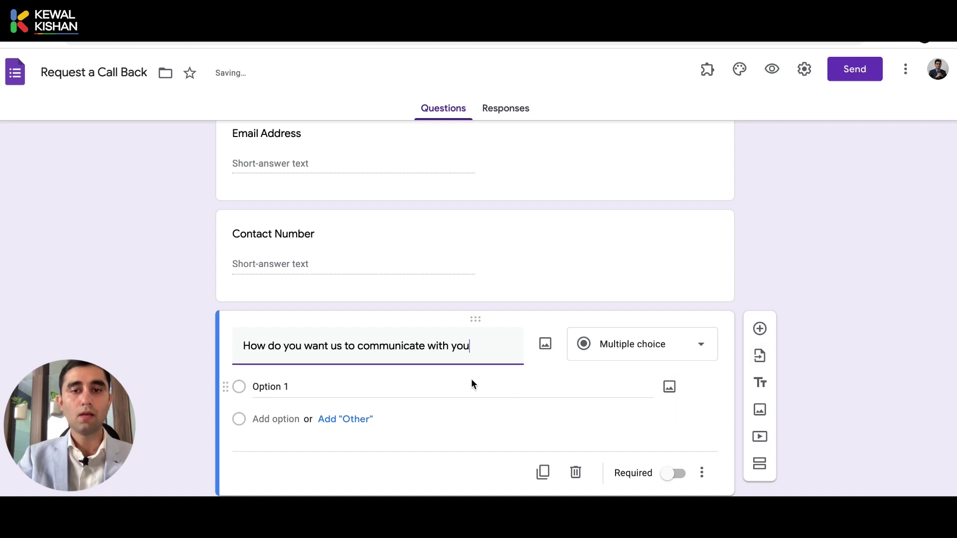
{"action": "left_click", "coordinate": [471, 381]}
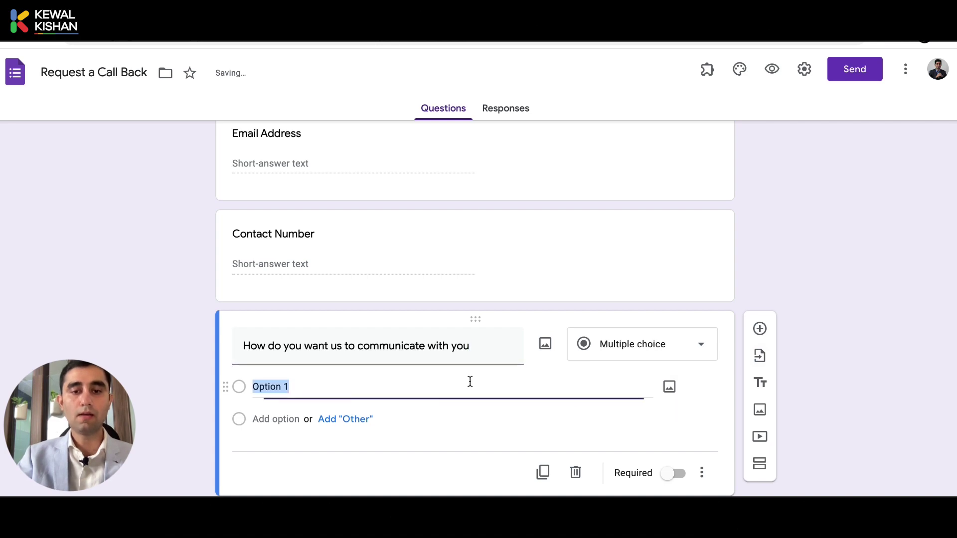
{"action": "type", "text": "Email"}
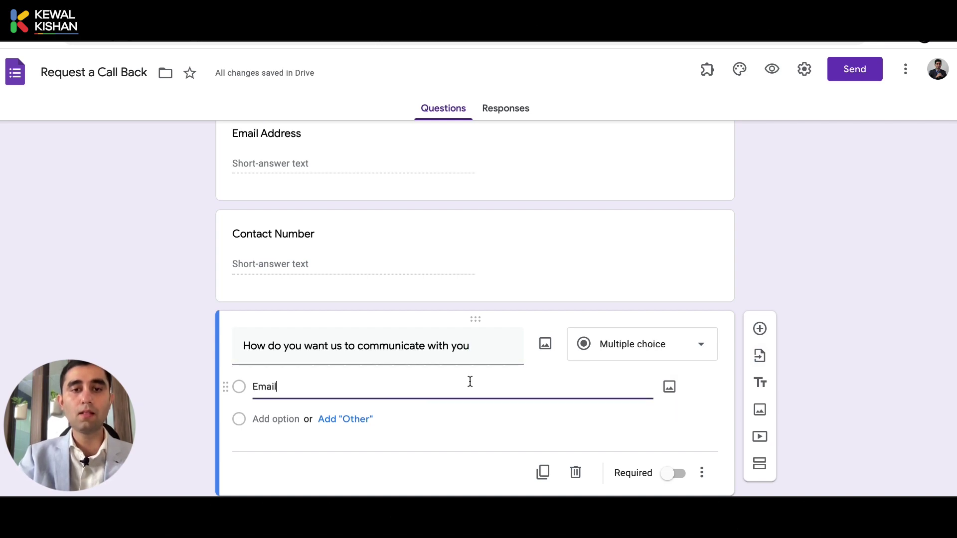
{"action": "left_click", "coordinate": [336, 435]}
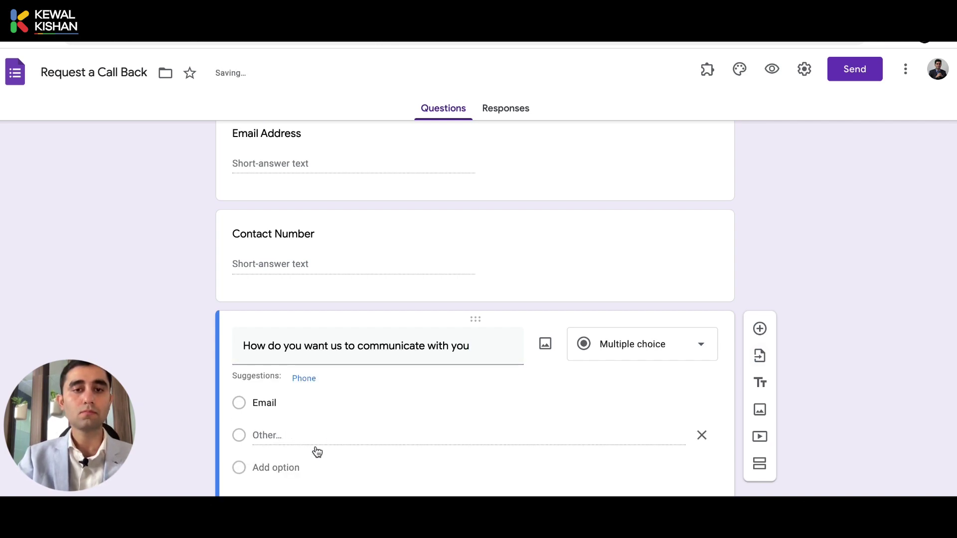
- Add the 'Face to Face Meeting' and 'Zoom call' answer choices
{"action": "left_click", "coordinate": [271, 468]}
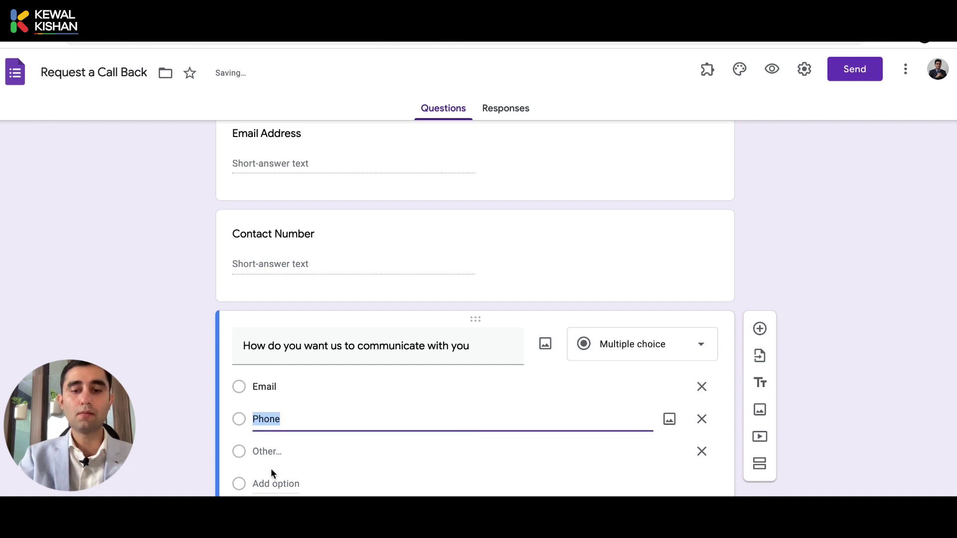
{"action": "type", "text": "Meetimg"}
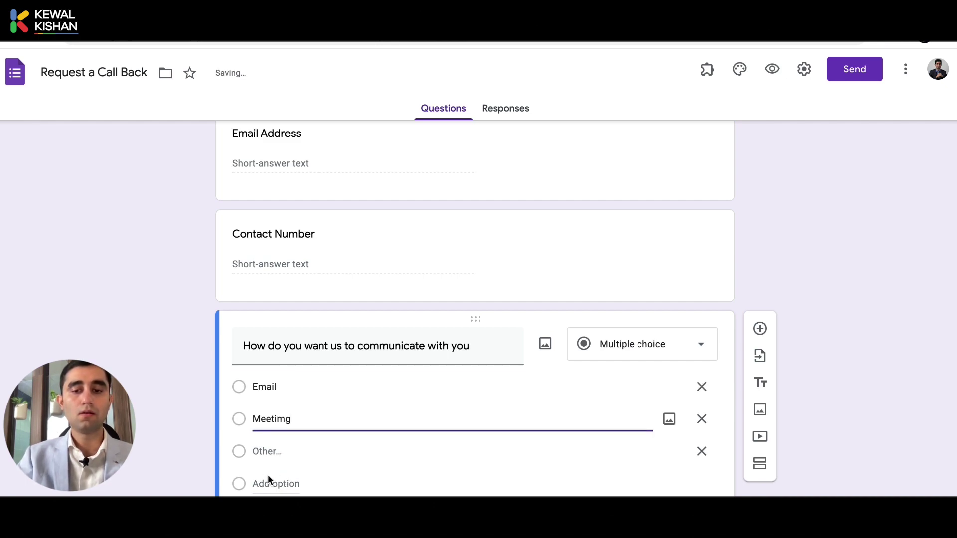
{"action": "key", "text": "BackSpace"}
{"action": "key", "text": "BackSpace"}
{"action": "type", "text": "ng"}
{"action": "key", "text": "Home"}
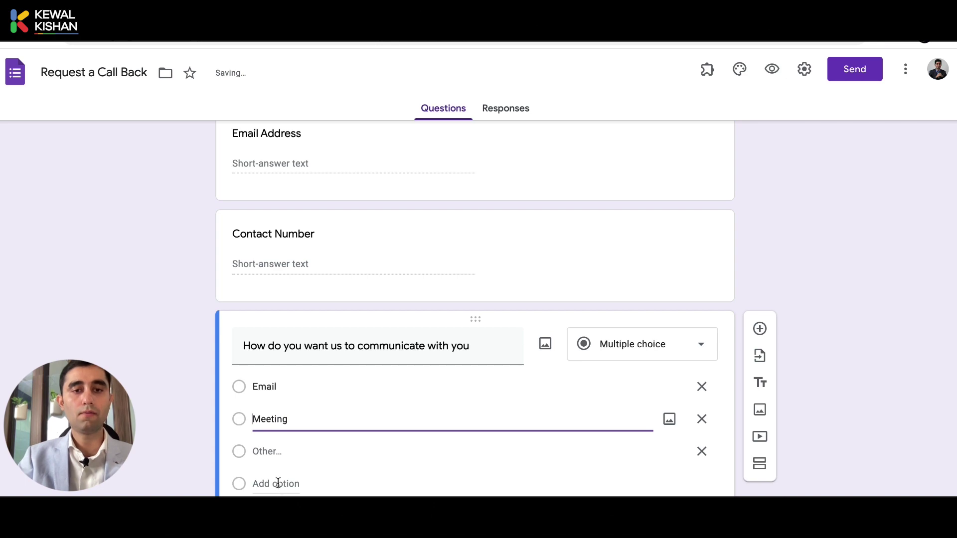
{"action": "type", "text": "Face to Face"}
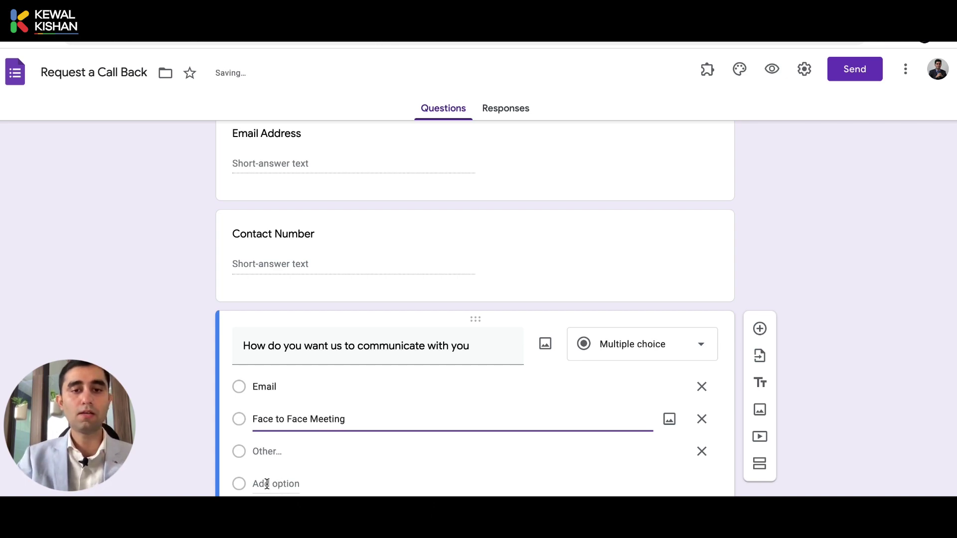
{"action": "left_click", "coordinate": [266, 483]}
{"action": "type", "text": "Zoom call"}
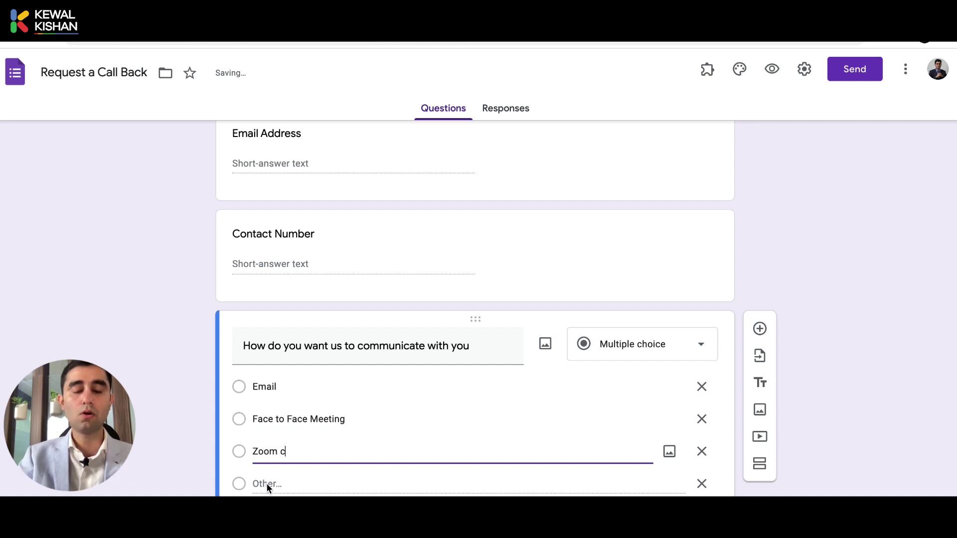
{"action": "left_click", "coordinate": [163, 473]}
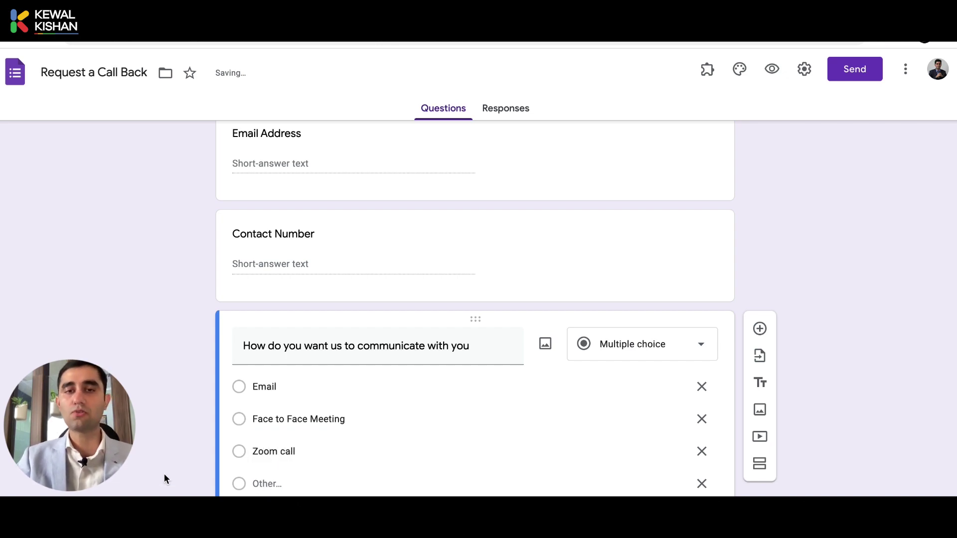
- Switch on Required for the Name, Email Address and Contact Number questions
{"action": "scroll", "coordinate": [163, 474], "scroll_direction": "up", "scroll_amount": 4}
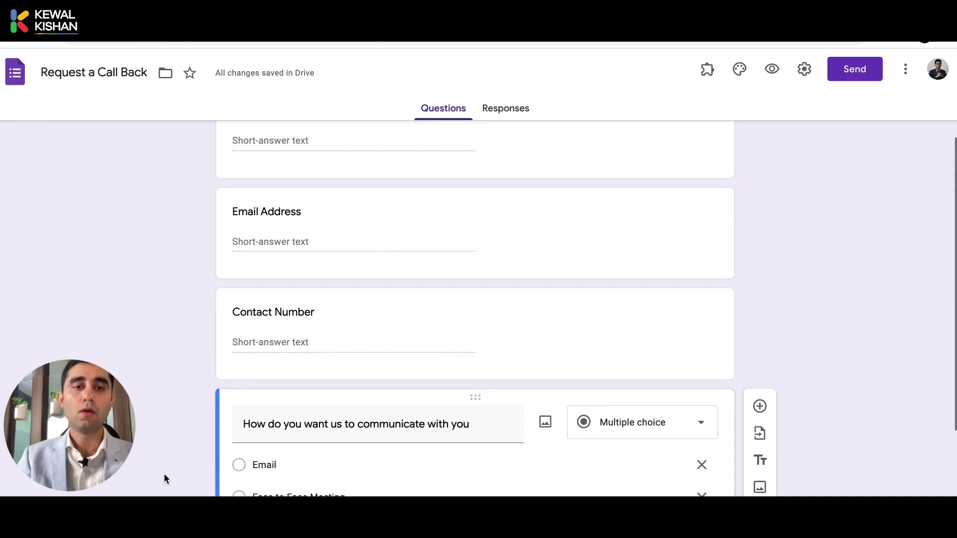
{"action": "scroll", "coordinate": [164, 474], "scroll_direction": "down", "scroll_amount": 6}
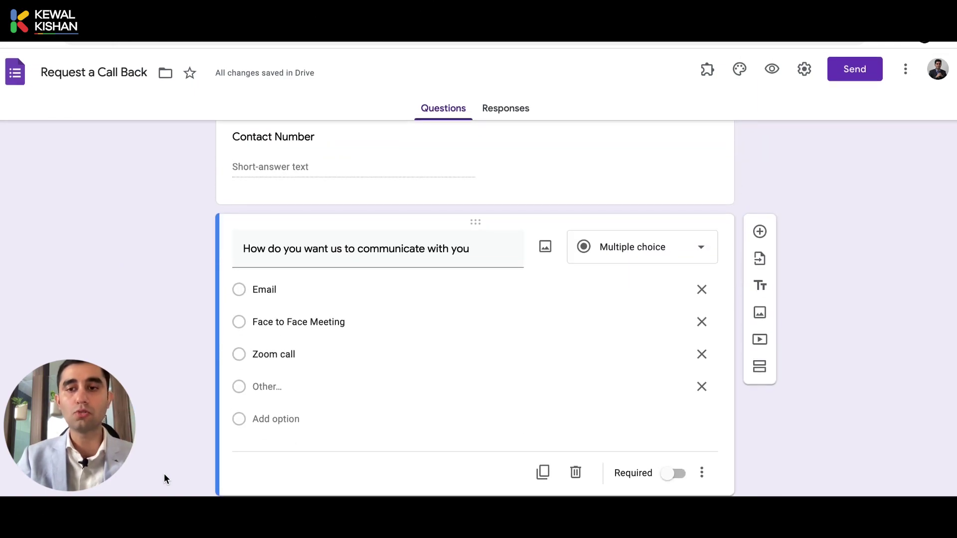
{"action": "scroll", "coordinate": [164, 473], "scroll_direction": "up", "scroll_amount": 6}
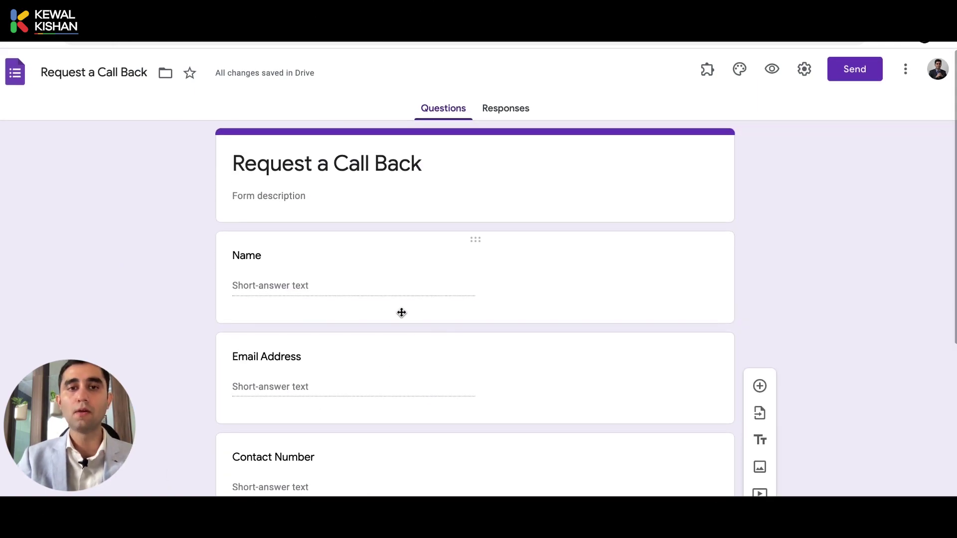
{"action": "left_click", "coordinate": [379, 301]}
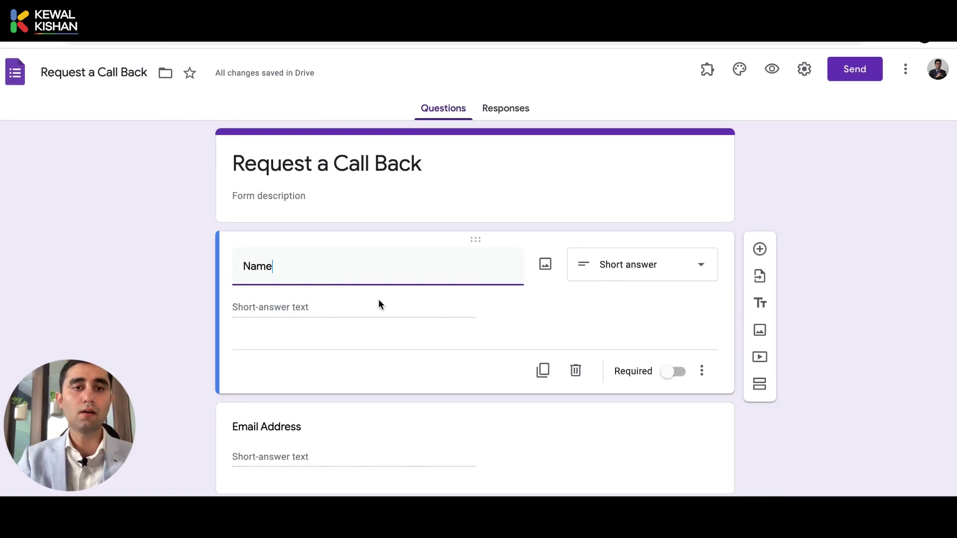
{"action": "left_click", "coordinate": [673, 373]}
{"action": "scroll", "coordinate": [671, 378], "scroll_direction": "down", "scroll_amount": 3}
{"action": "left_click", "coordinate": [649, 362]}
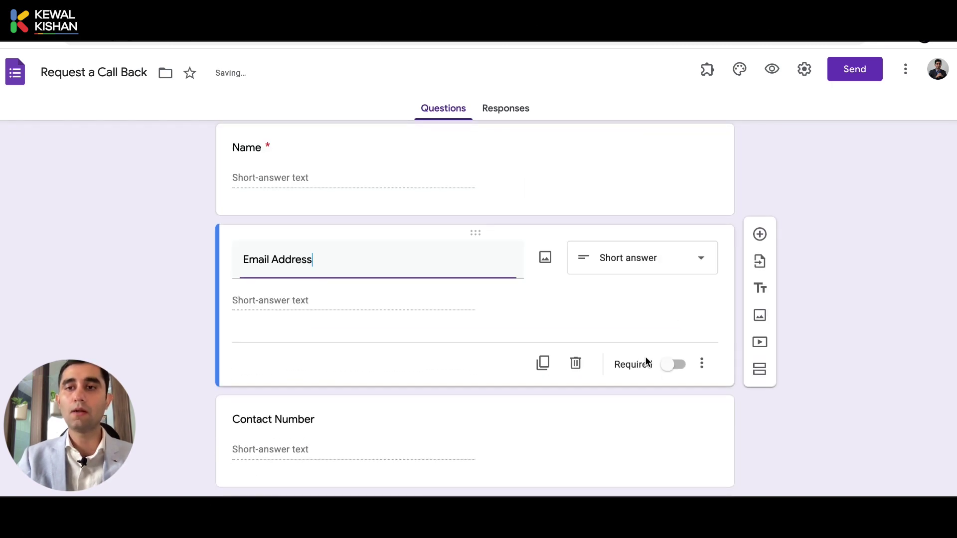
{"action": "left_click", "coordinate": [673, 364]}
{"action": "scroll", "coordinate": [669, 375], "scroll_direction": "down", "scroll_amount": 2}
{"action": "left_click", "coordinate": [645, 367]}
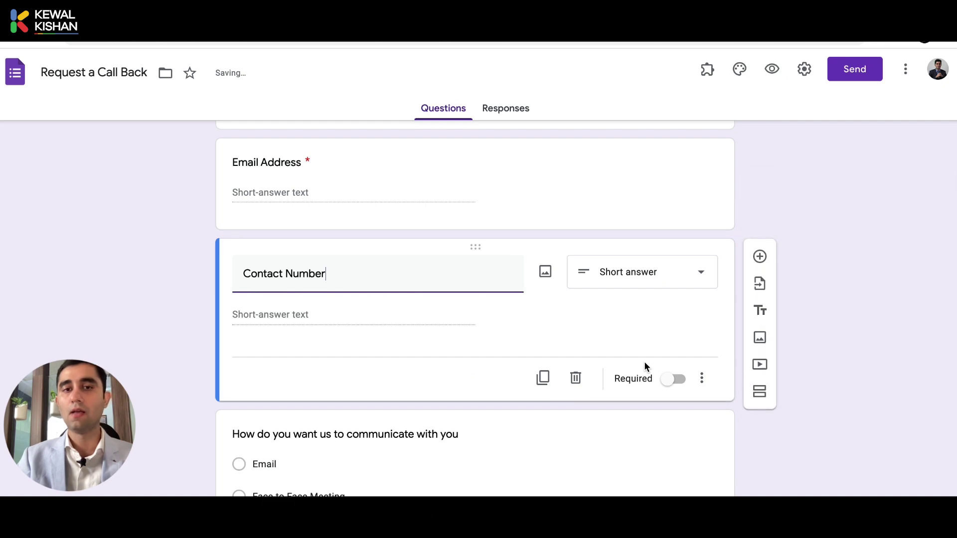
{"action": "left_click", "coordinate": [667, 380]}
{"action": "scroll", "coordinate": [663, 386], "scroll_direction": "down", "scroll_amount": 2}
{"action": "scroll", "coordinate": [664, 385], "scroll_direction": "up", "scroll_amount": 6}
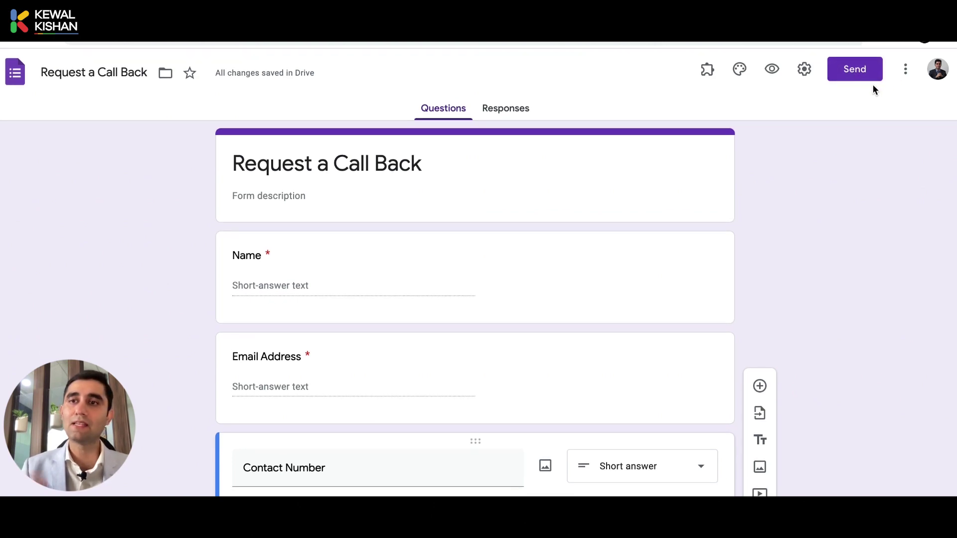
- In Send form, add a suggested recipient e-mail address
{"action": "left_click", "coordinate": [854, 76]}
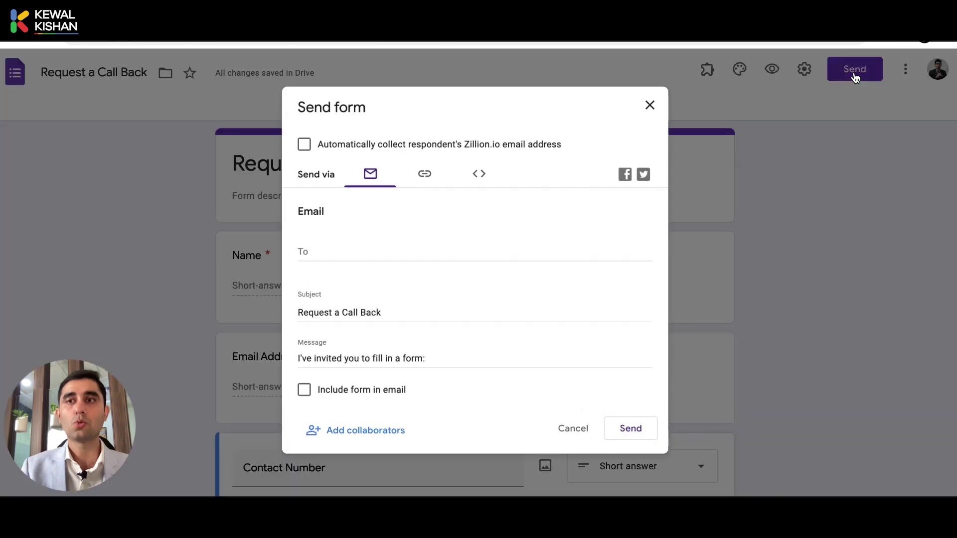
{"action": "left_click", "coordinate": [342, 251]}
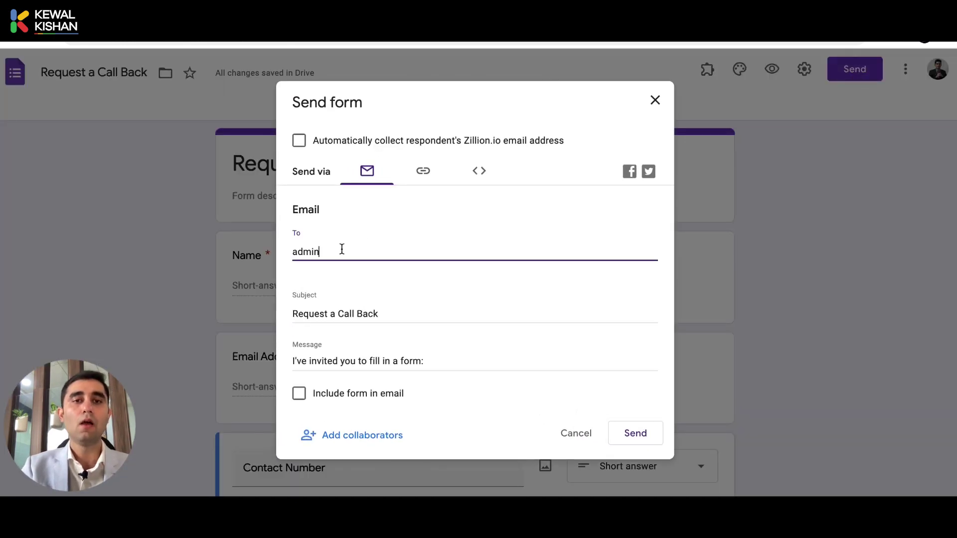
{"action": "type", "text": "admin"}
{"action": "key", "text": "Return"}
- Shorten the form's link to a forms.gle URL and copy it
{"action": "left_click", "coordinate": [420, 171]}
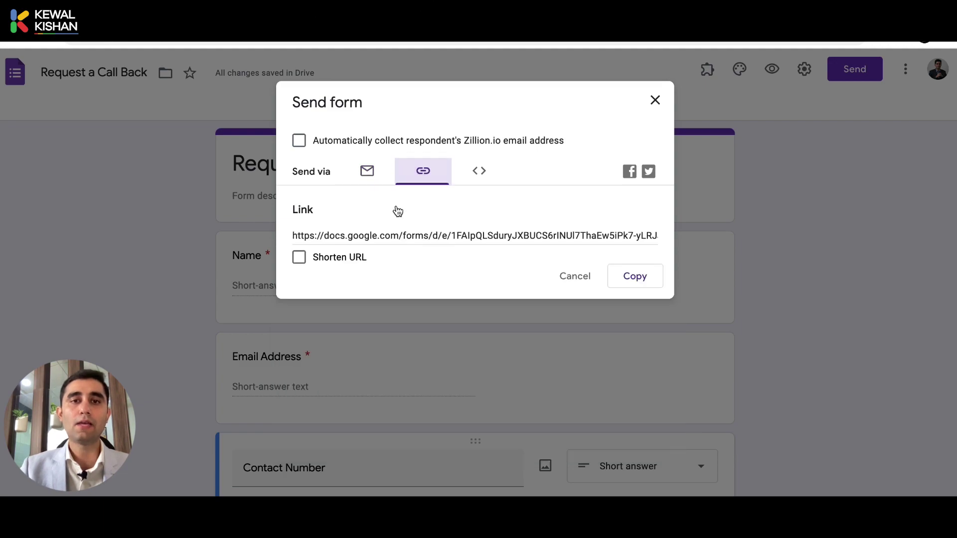
{"action": "left_click", "coordinate": [299, 257]}
{"action": "left_click", "coordinate": [612, 271]}
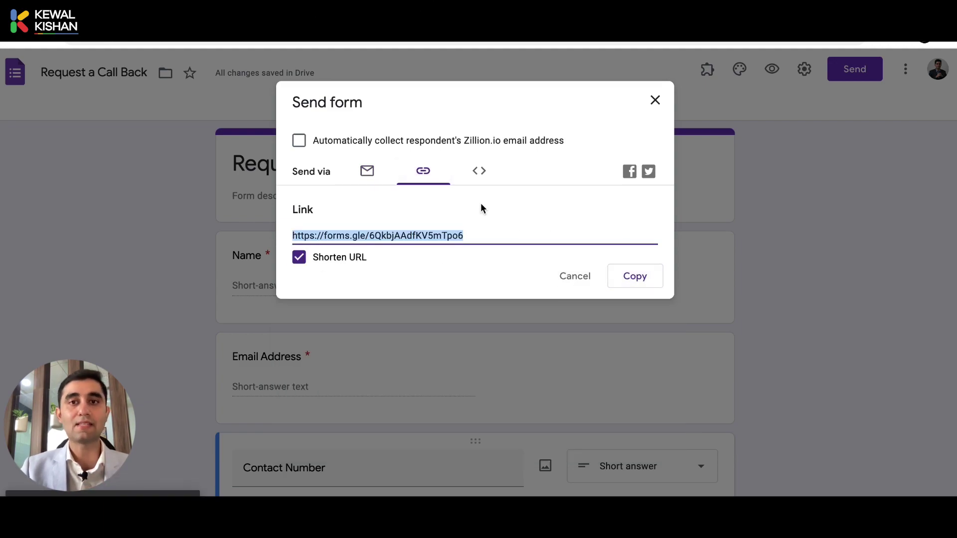
{"action": "left_click", "coordinate": [507, 159]}
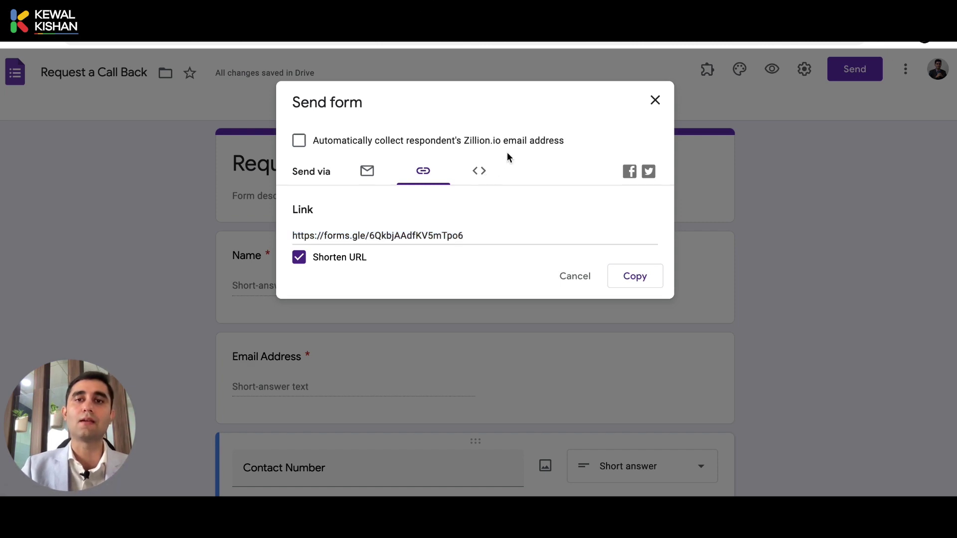
- Show the form's Embed HTML code and locate its width and height values
{"action": "left_click", "coordinate": [477, 177]}
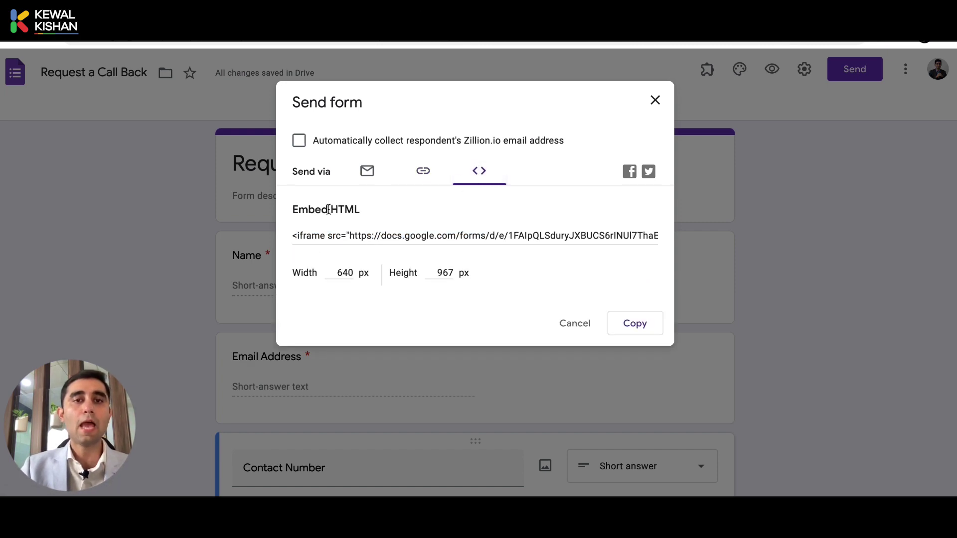
{"action": "left_click", "coordinate": [325, 235]}
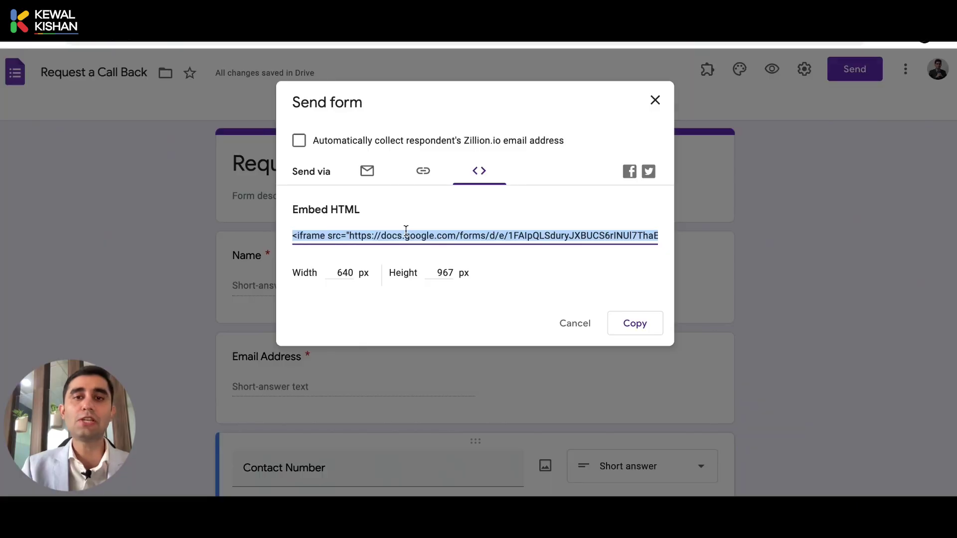
{"action": "left_click", "coordinate": [344, 275]}
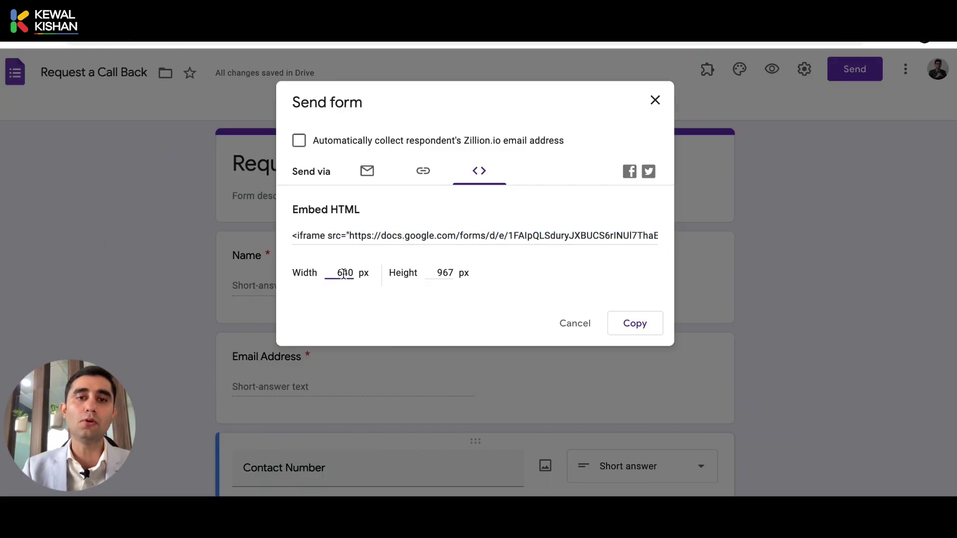
{"action": "left_click", "coordinate": [436, 273]}
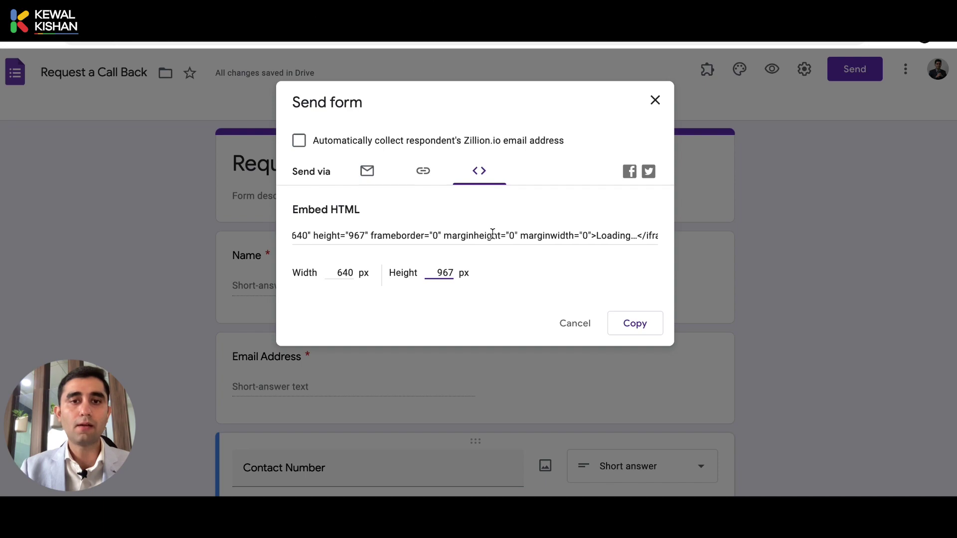
{"action": "left_click", "coordinate": [333, 232]}
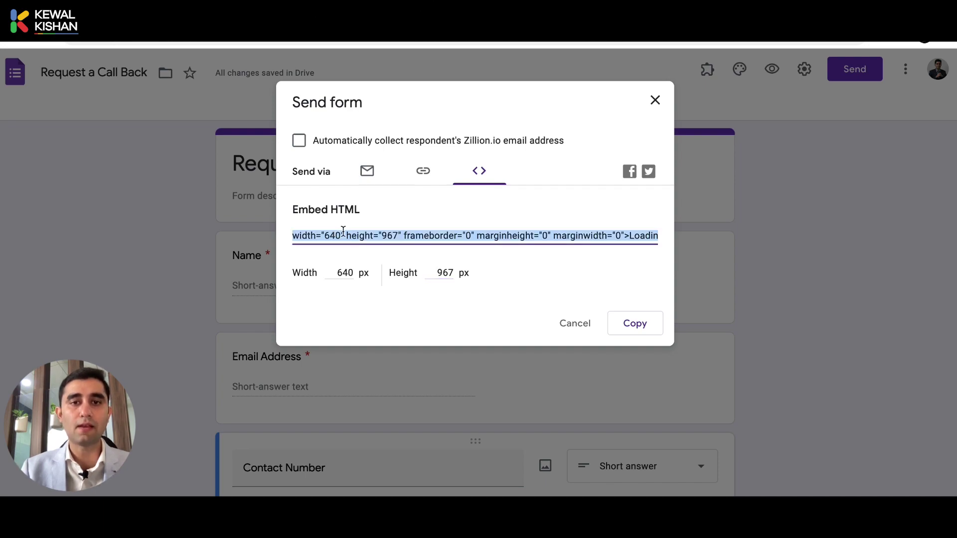
- Change the embed width to 500 and the height from 967 to 700
{"action": "left_click", "coordinate": [349, 273]}
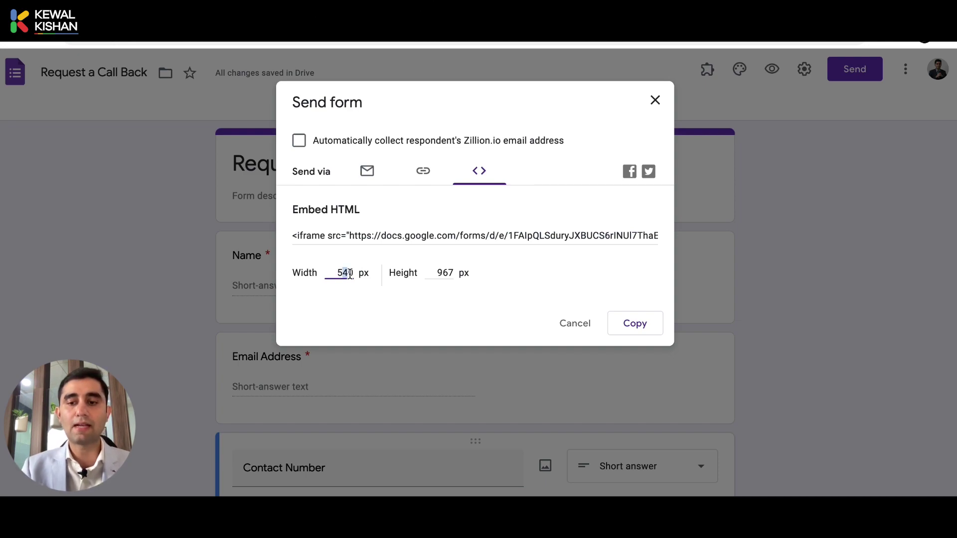
{"action": "scroll", "coordinate": [401, 235], "scroll_direction": "right", "scroll_amount": 10}
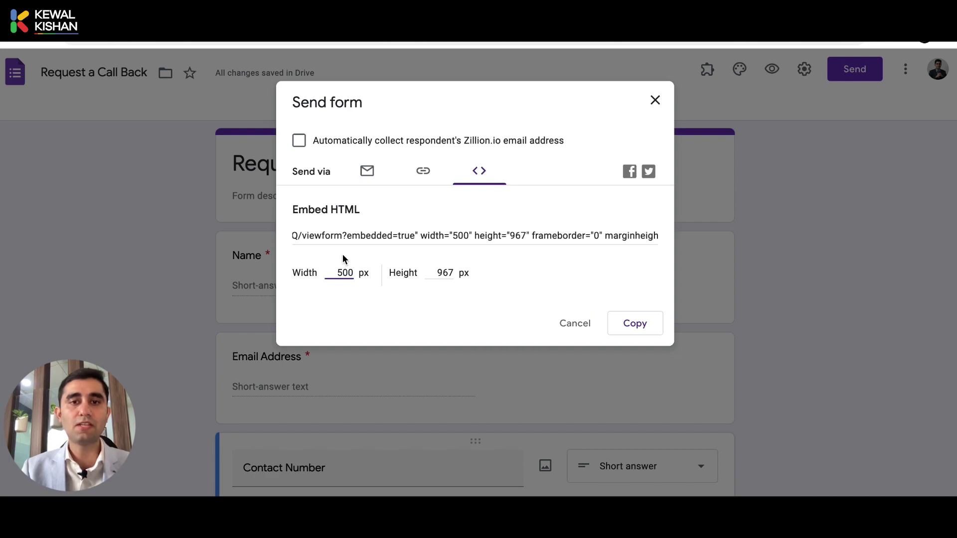
{"action": "left_click", "coordinate": [424, 252]}
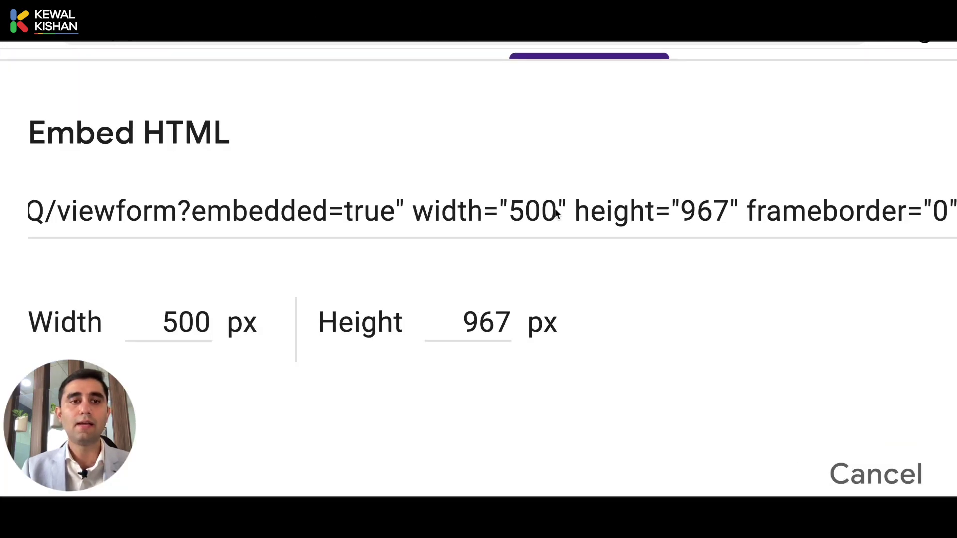
{"action": "double_click", "coordinate": [478, 312]}
{"action": "type", "text": "700"}
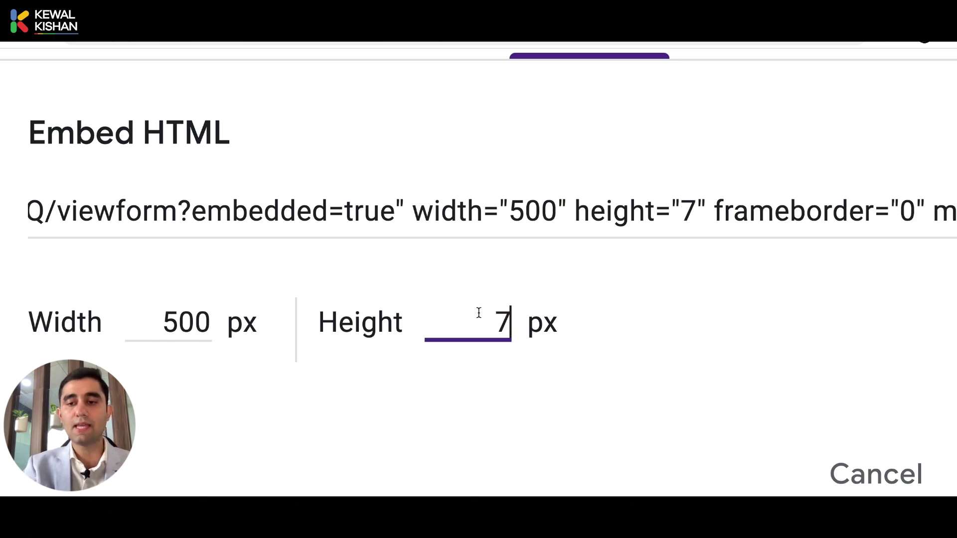
{"action": "left_click", "coordinate": [509, 244]}
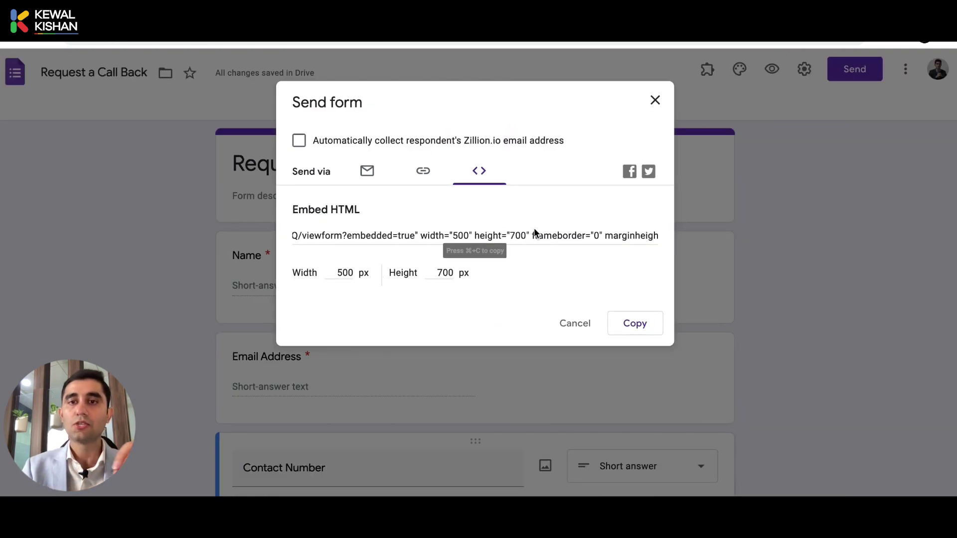
{"action": "left_click", "coordinate": [519, 234]}
- Copy the 500 by 700 embed code and close the Send form dialog
{"action": "left_click", "coordinate": [626, 323]}
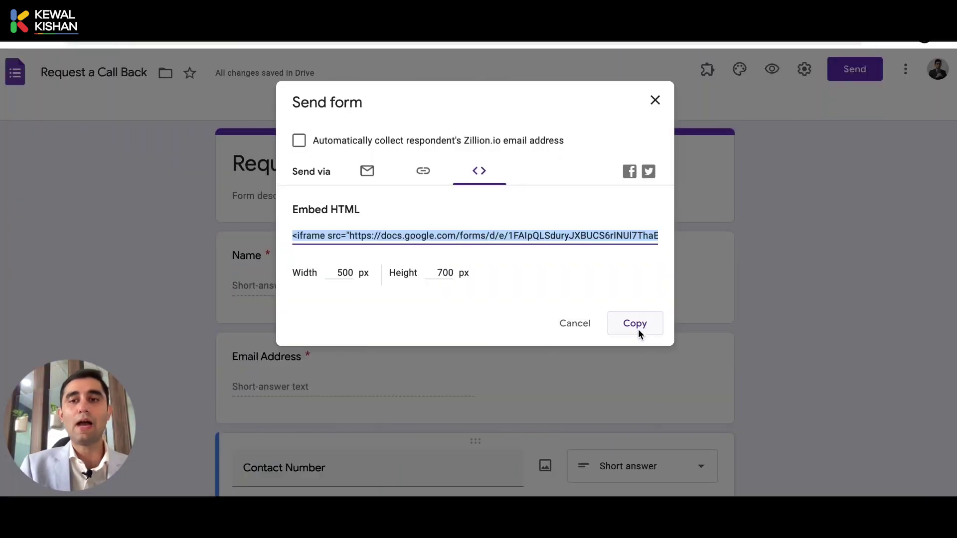
{"action": "left_click", "coordinate": [634, 337]}
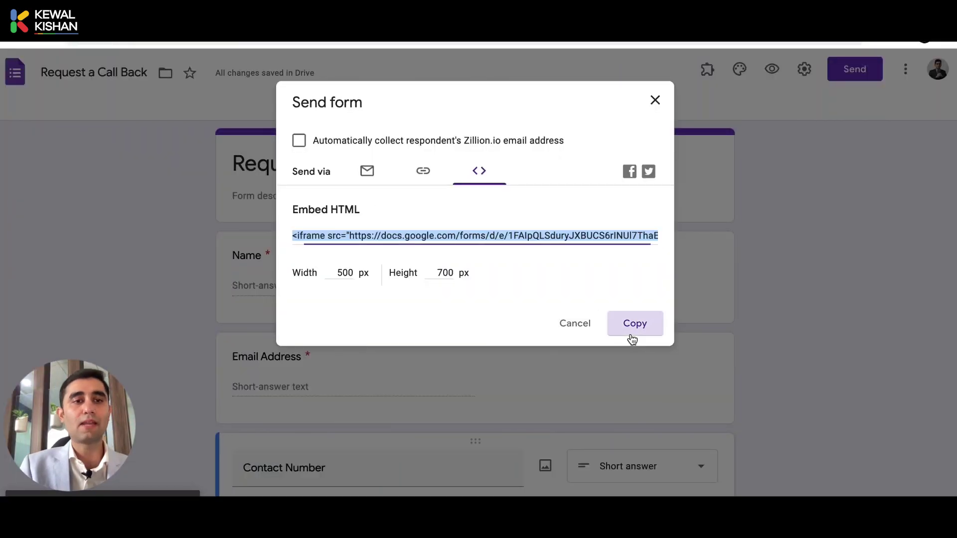
{"action": "left_click", "coordinate": [655, 100]}
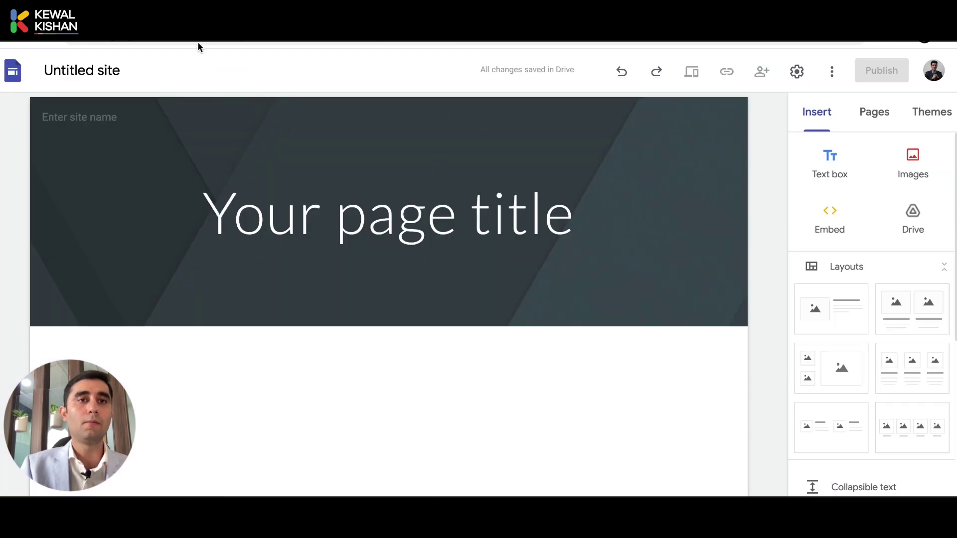
{"action": "left_click", "coordinate": [194, 44]}
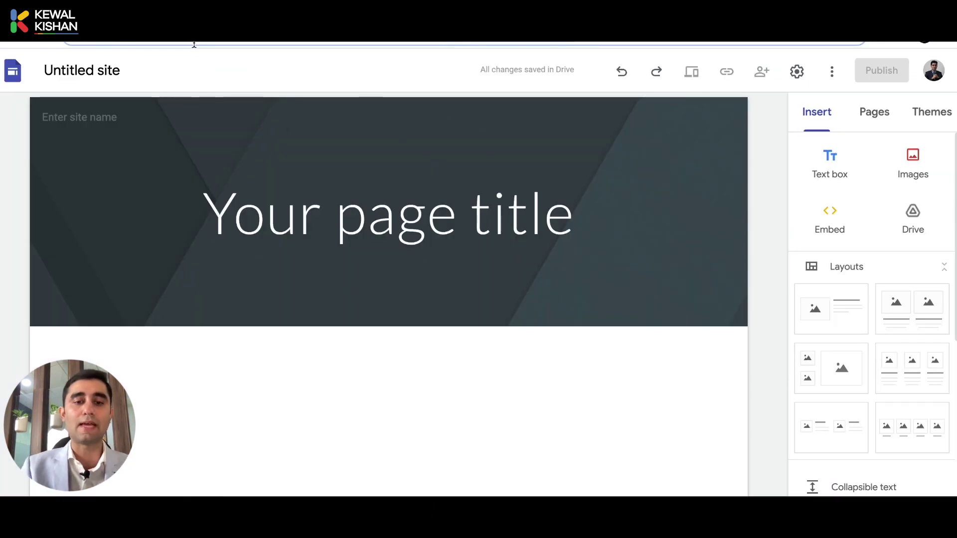
- Go to the Google Sites home page at sites.google.com
{"action": "type", "text": "sites"}
{"action": "key", "text": "Right"}
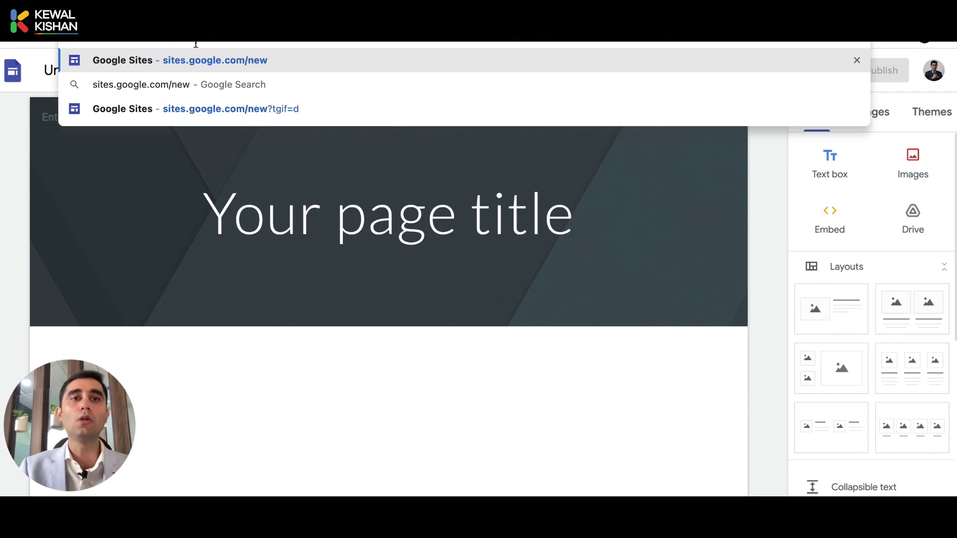
{"action": "key", "text": "Return"}
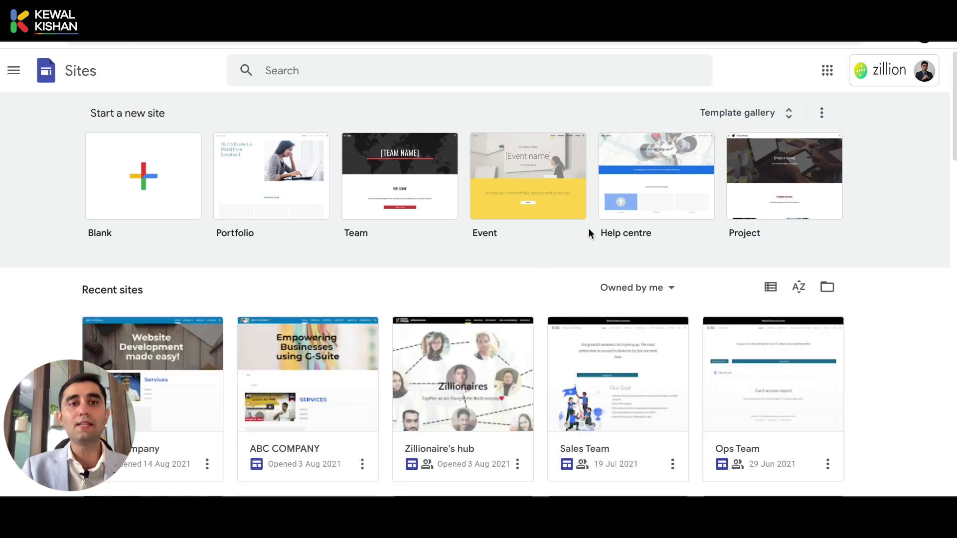
- Browse the General templates in the template gallery, then return to Sites home
{"action": "left_click", "coordinate": [758, 122]}
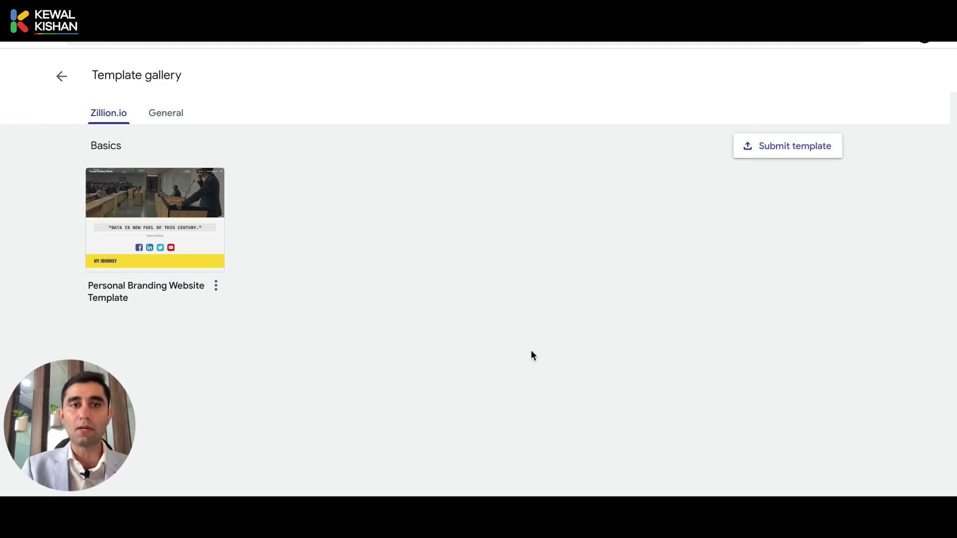
{"action": "left_click", "coordinate": [157, 114]}
{"action": "scroll", "coordinate": [268, 347], "scroll_direction": "down", "scroll_amount": 2}
{"action": "scroll", "coordinate": [268, 347], "scroll_direction": "up", "scroll_amount": 2}
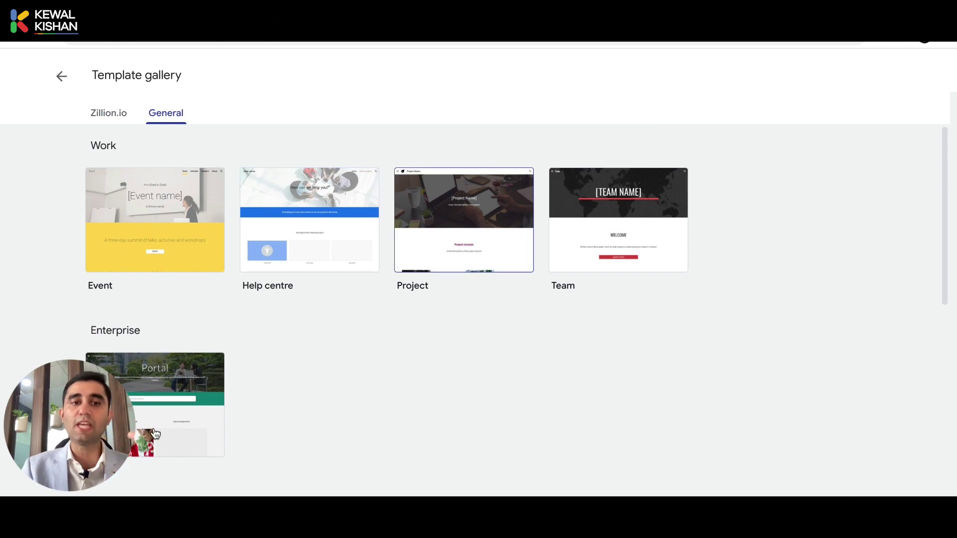
{"action": "scroll", "coordinate": [278, 253], "scroll_direction": "down", "scroll_amount": 5}
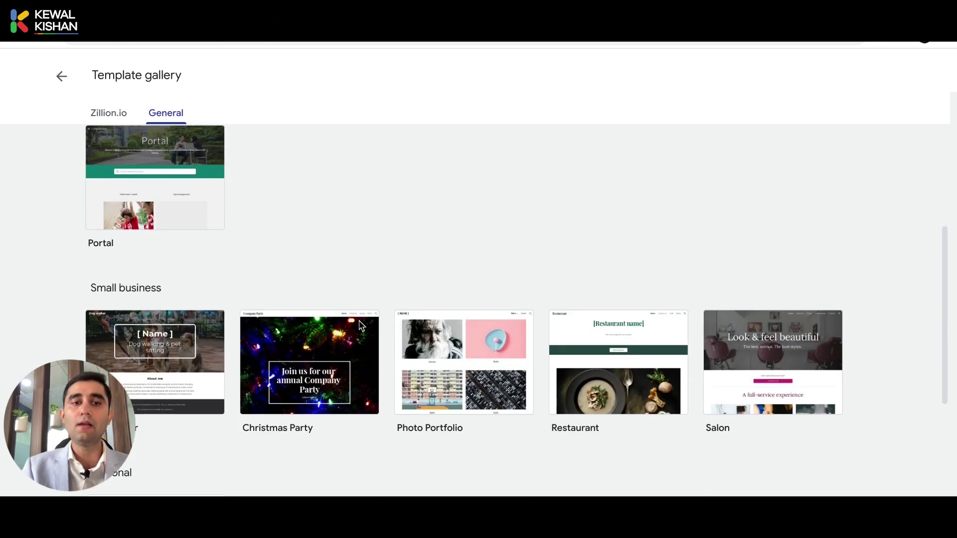
{"action": "scroll", "coordinate": [349, 396], "scroll_direction": "down", "scroll_amount": 3}
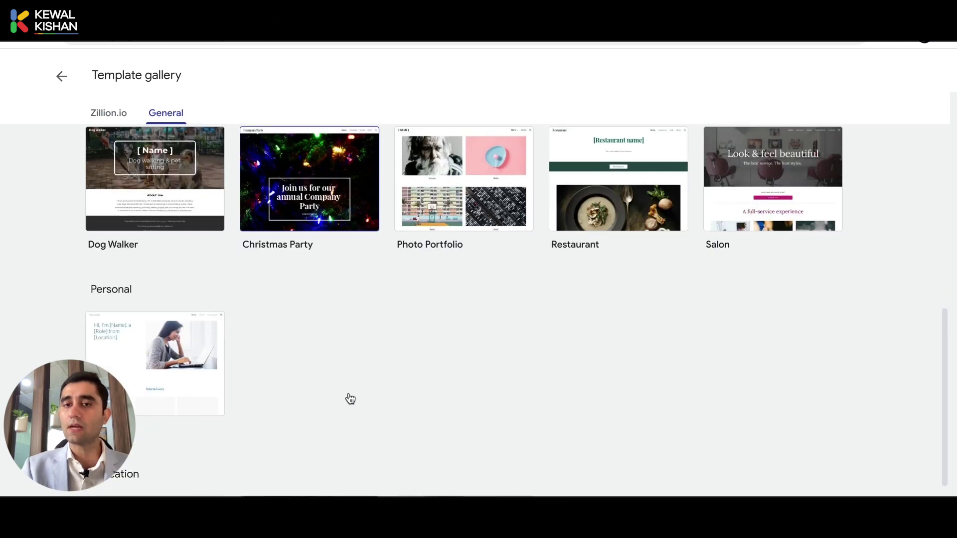
{"action": "scroll", "coordinate": [350, 397], "scroll_direction": "down", "scroll_amount": 2}
{"action": "scroll", "coordinate": [349, 397], "scroll_direction": "up", "scroll_amount": 10}
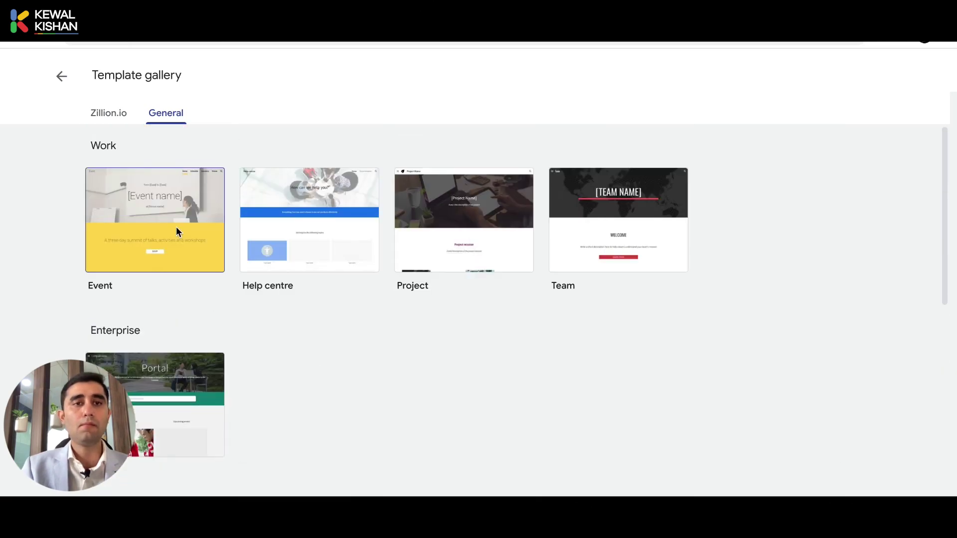
{"action": "left_click", "coordinate": [57, 76]}
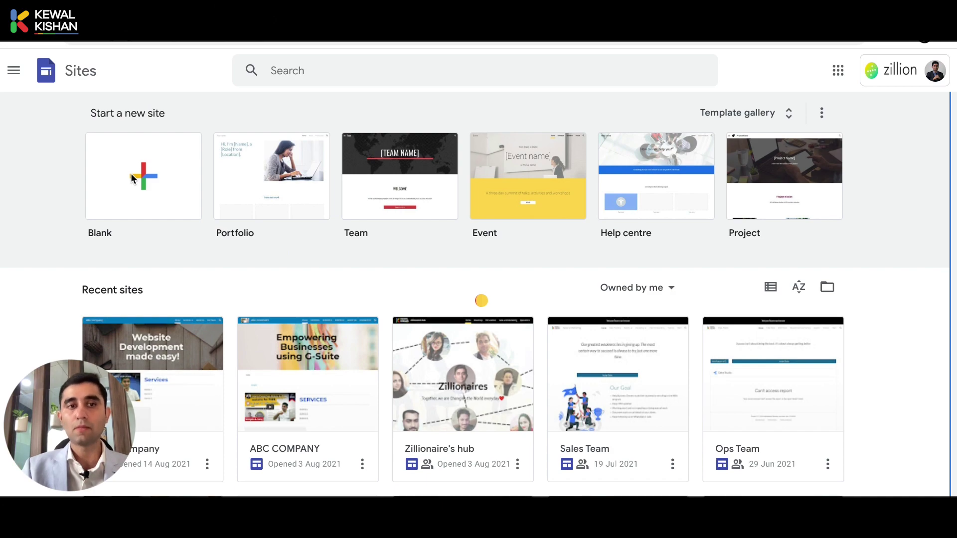
- Create a blank site and open Embed from the Insert panel
{"action": "left_click", "coordinate": [132, 176]}
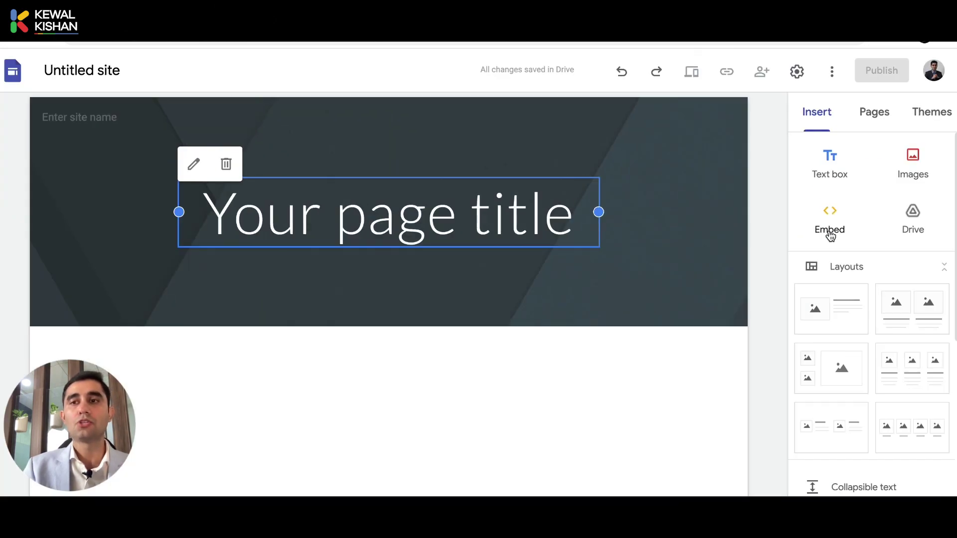
{"action": "left_click", "coordinate": [830, 232]}
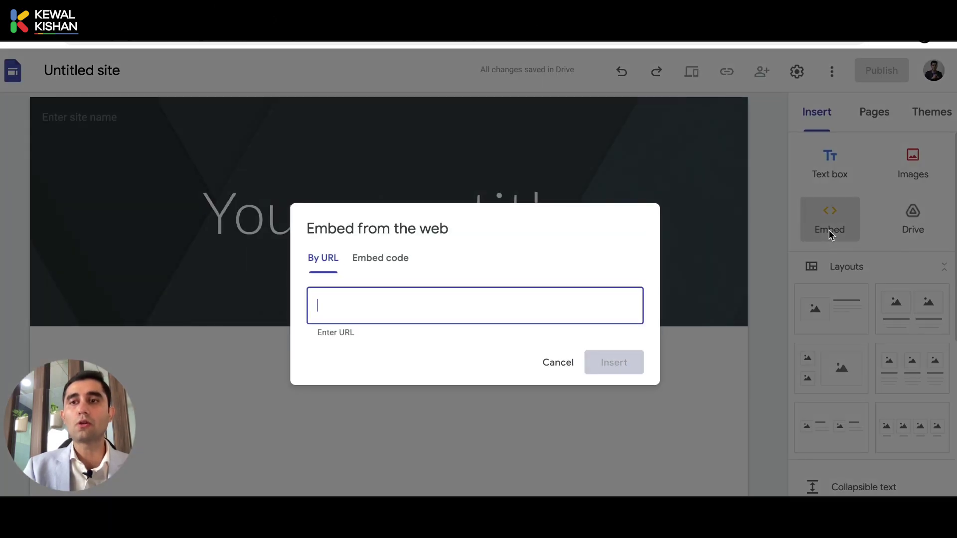
- Paste the copied form code under Embed code and insert it on the page
{"action": "left_click", "coordinate": [374, 270]}
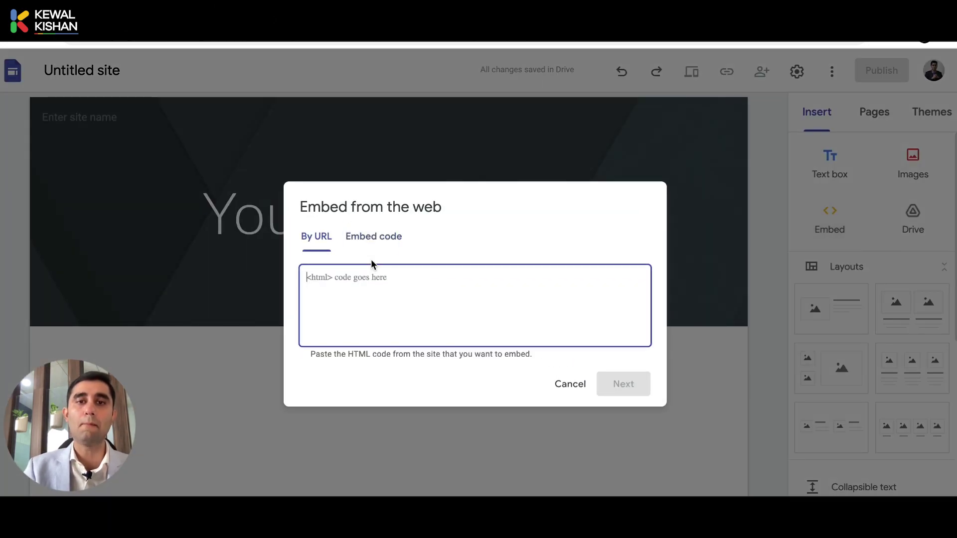
{"action": "key", "text": "ctrl+v"}
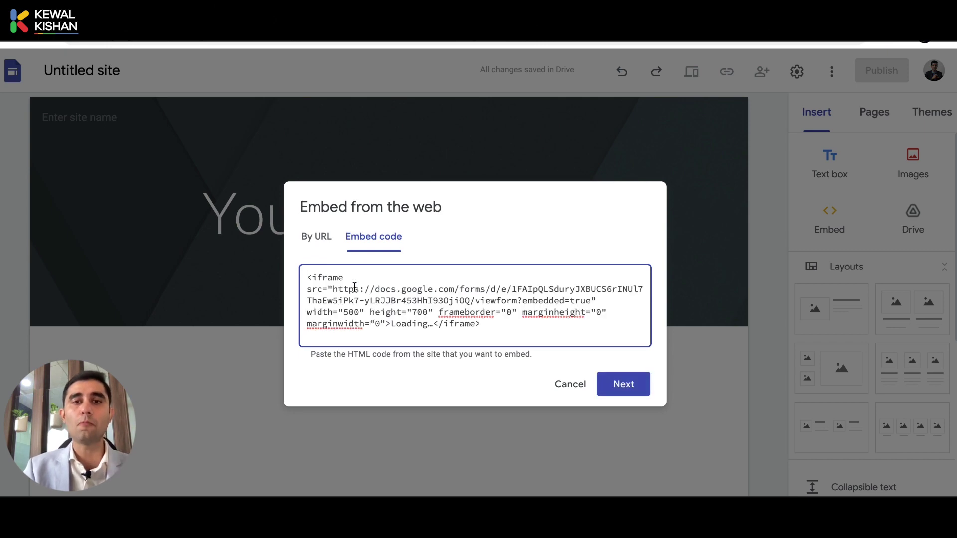
{"action": "left_click", "coordinate": [604, 383]}
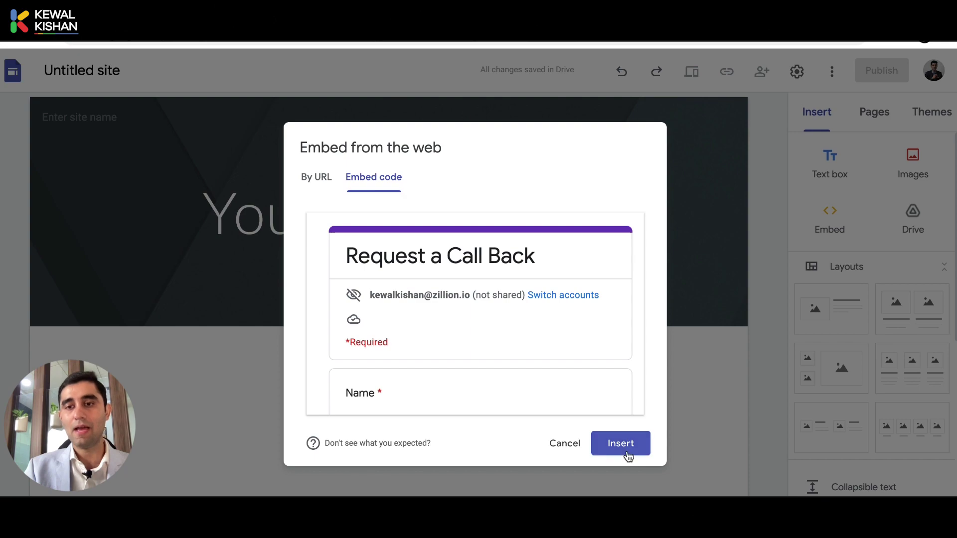
{"action": "left_click", "coordinate": [627, 454]}
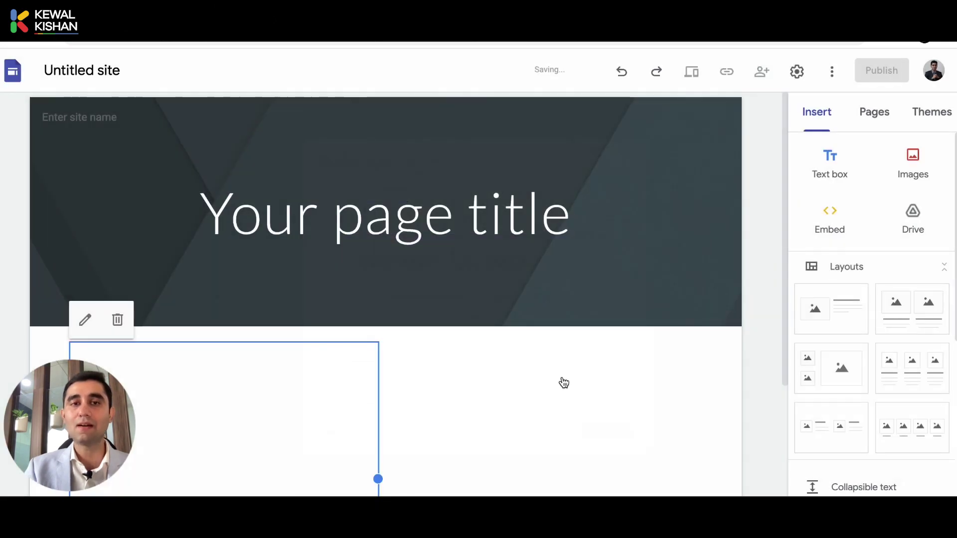